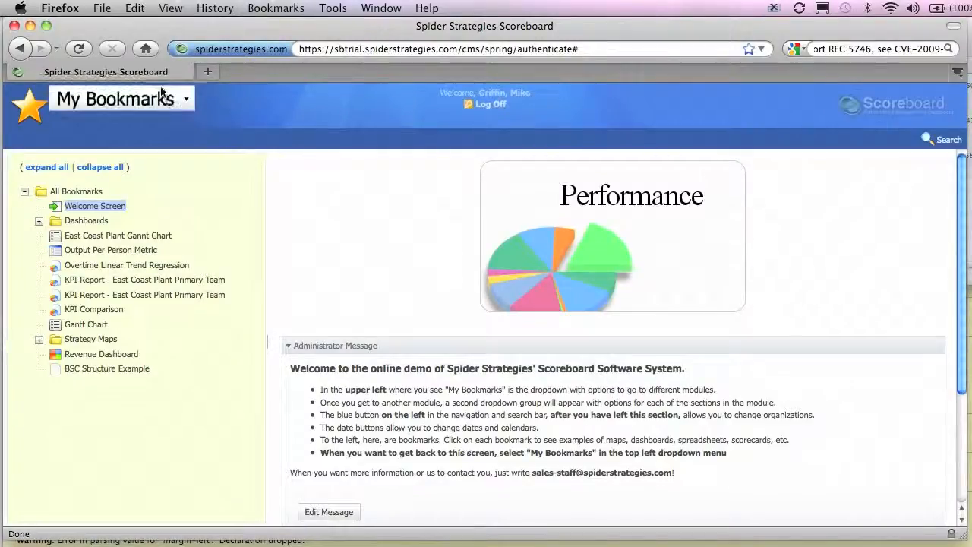
Open the security groups page in the Administration module
left_click(186, 99)
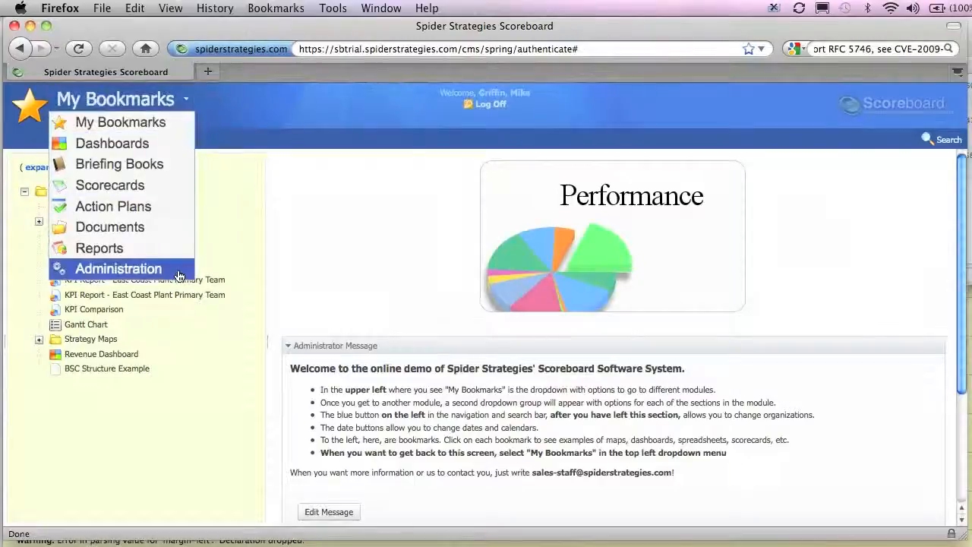
left_click(154, 269)
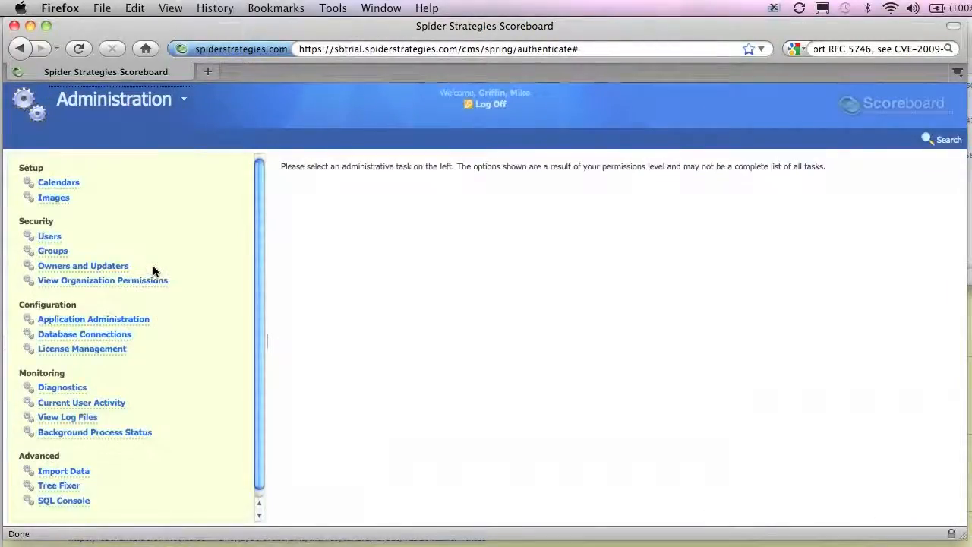
left_click(46, 252)
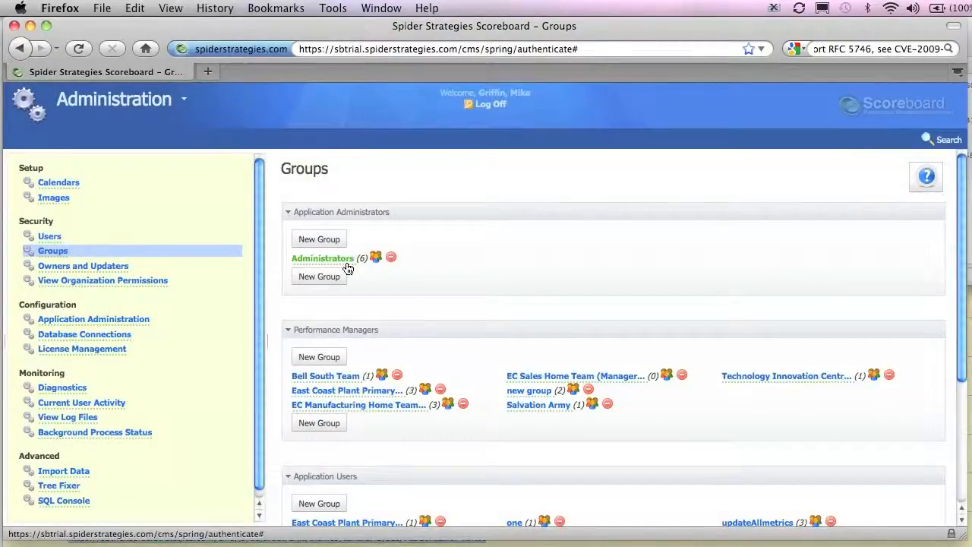
Examine the permissions of the Administrators group and of the Bell South Team performance manager group
left_click(325, 260)
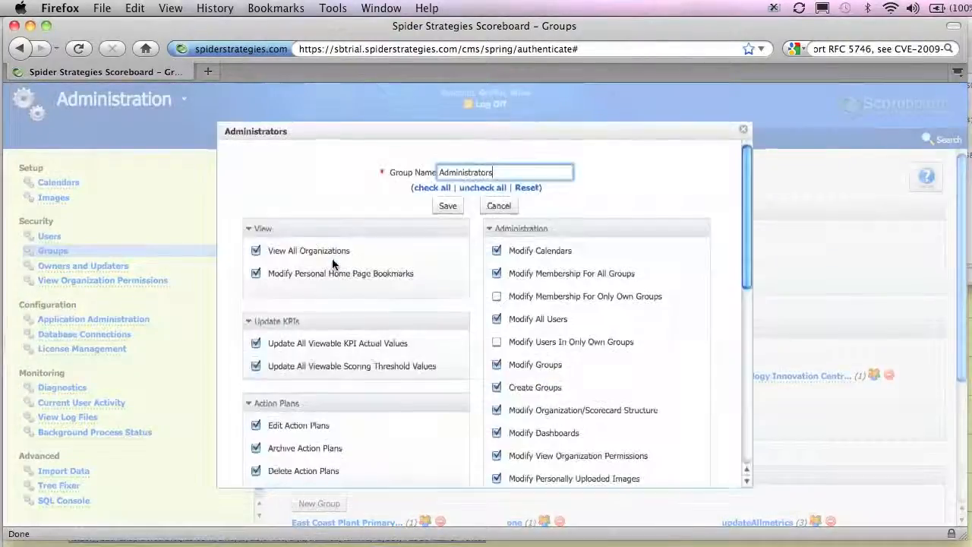
scroll(332, 263, "down", 3)
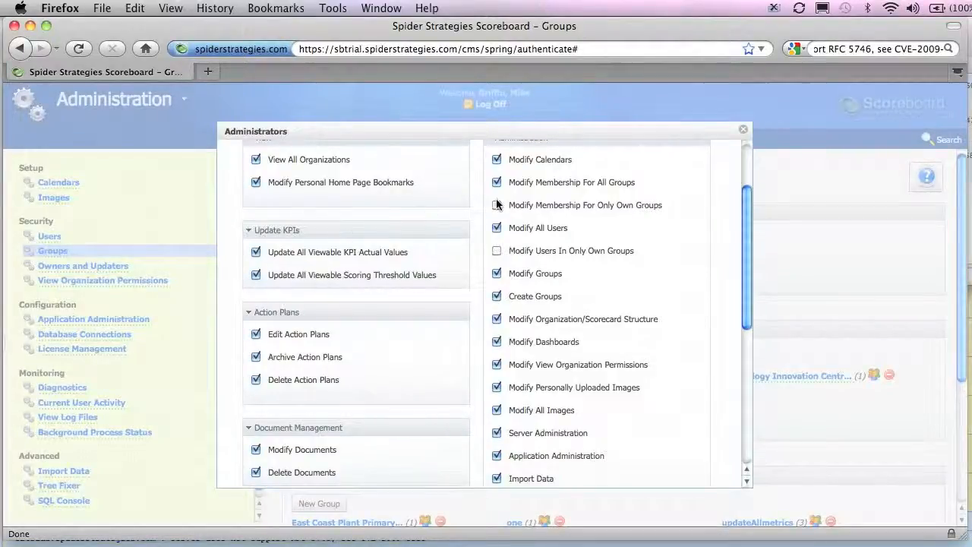
left_click(742, 130)
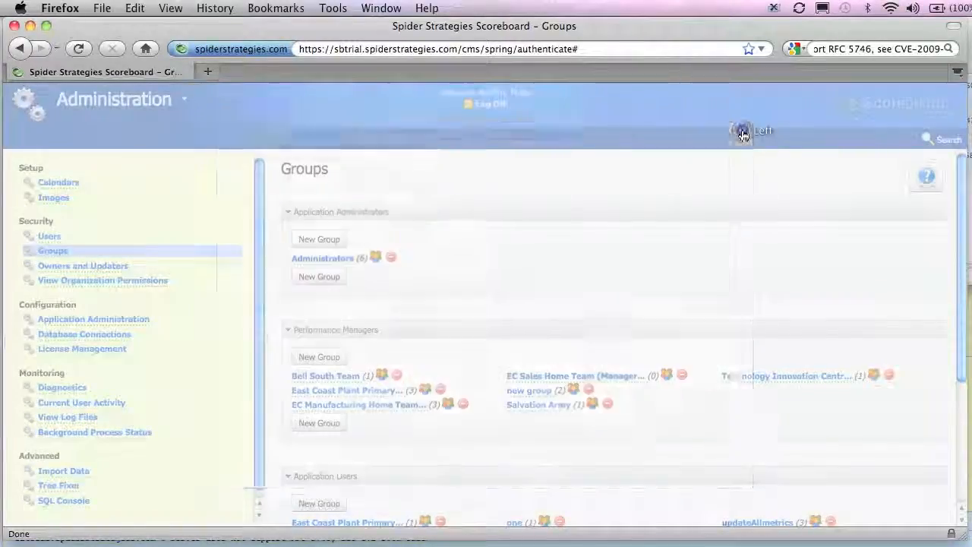
left_click(325, 376)
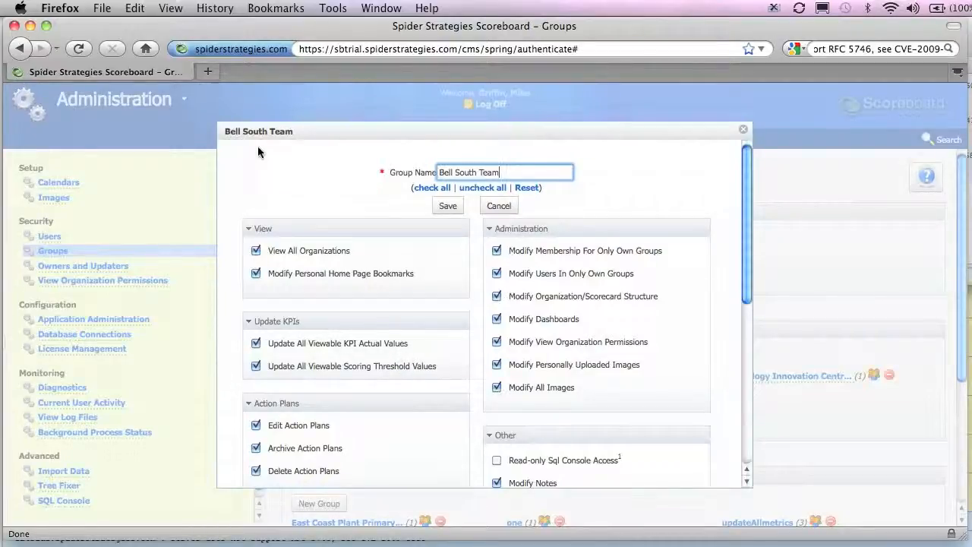
left_click(742, 130)
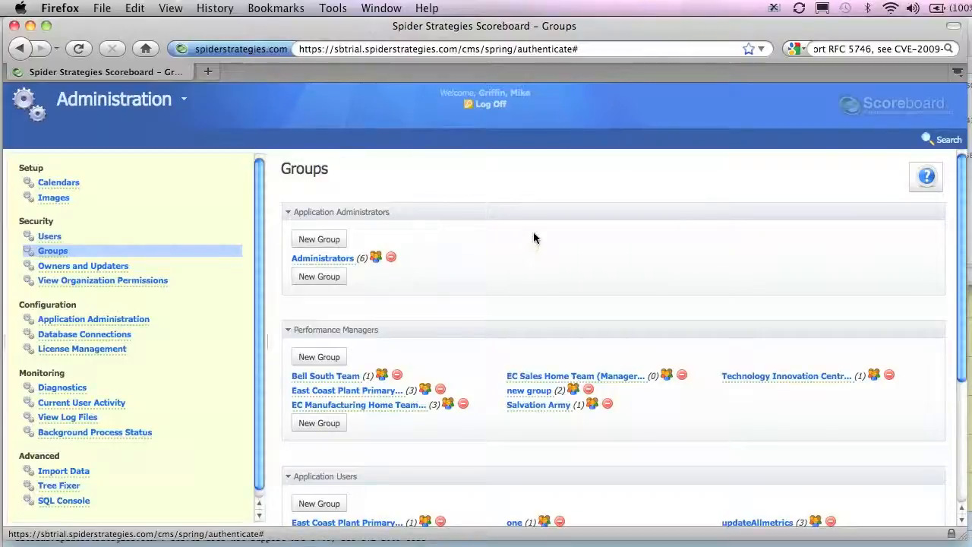
Open the KPI report of the East Coast Plant Primary Team scorecard in the East Coast Plant organization
left_click(187, 107)
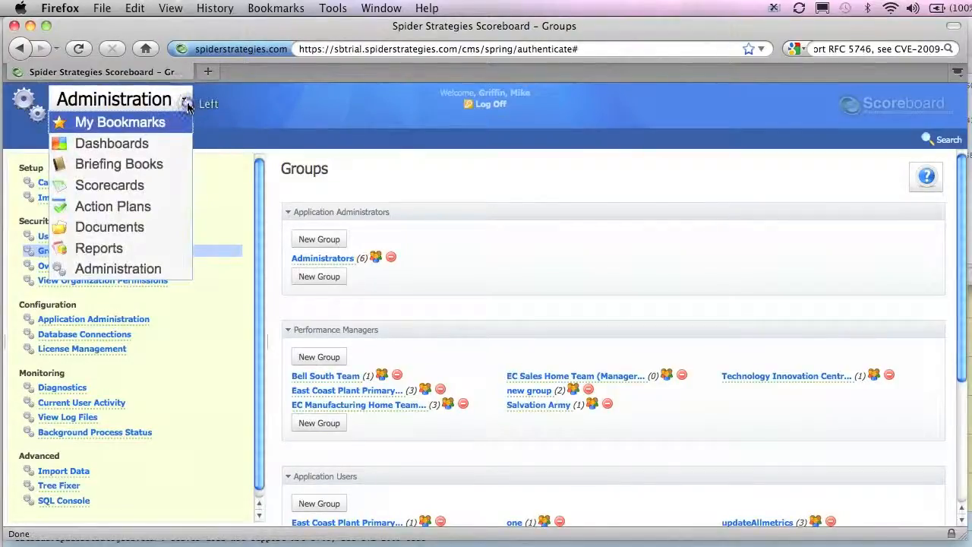
left_click(152, 190)
left_click(86, 237)
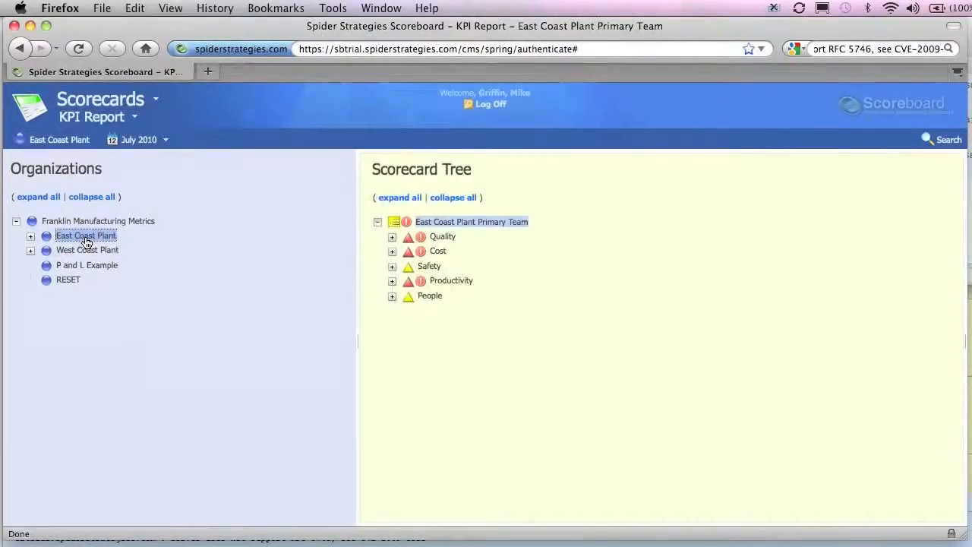
left_click(436, 221)
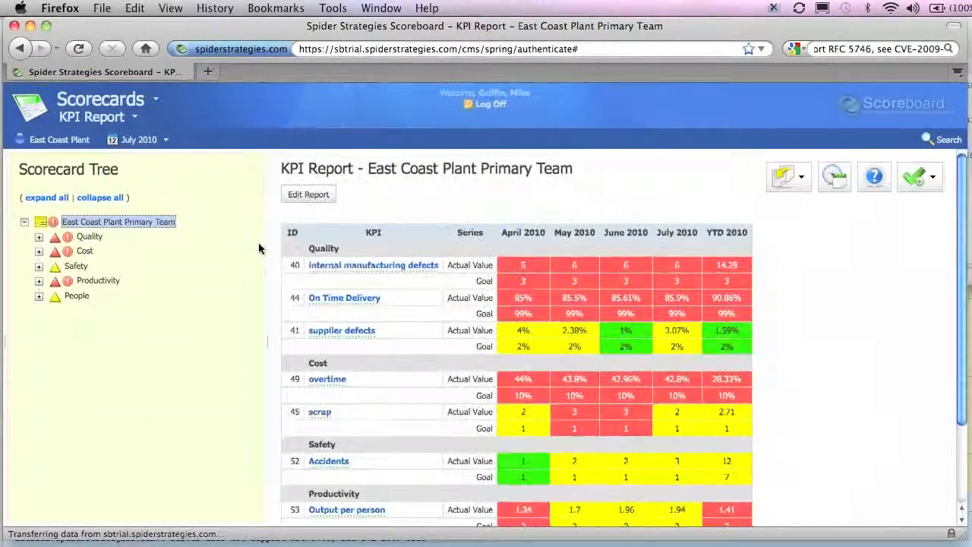
Open the internal manufacturing defects KPI and save its July 2010 update form with the values unchanged
left_click(352, 267)
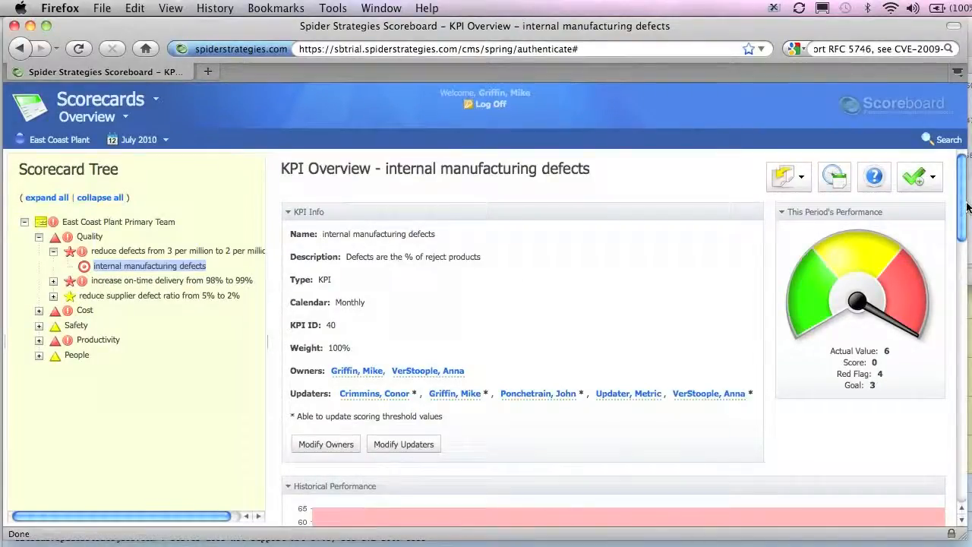
left_click_drag(968, 206, 966, 386)
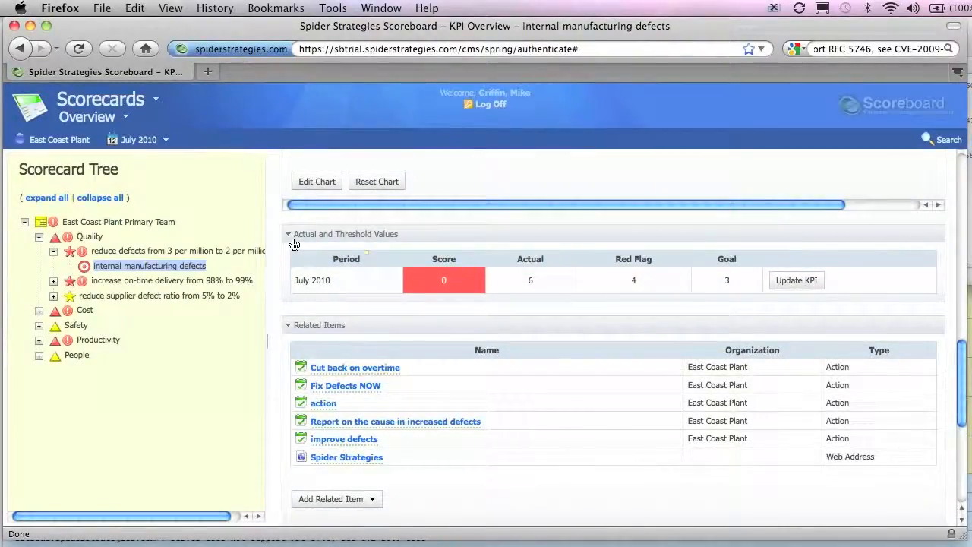
left_click(800, 283)
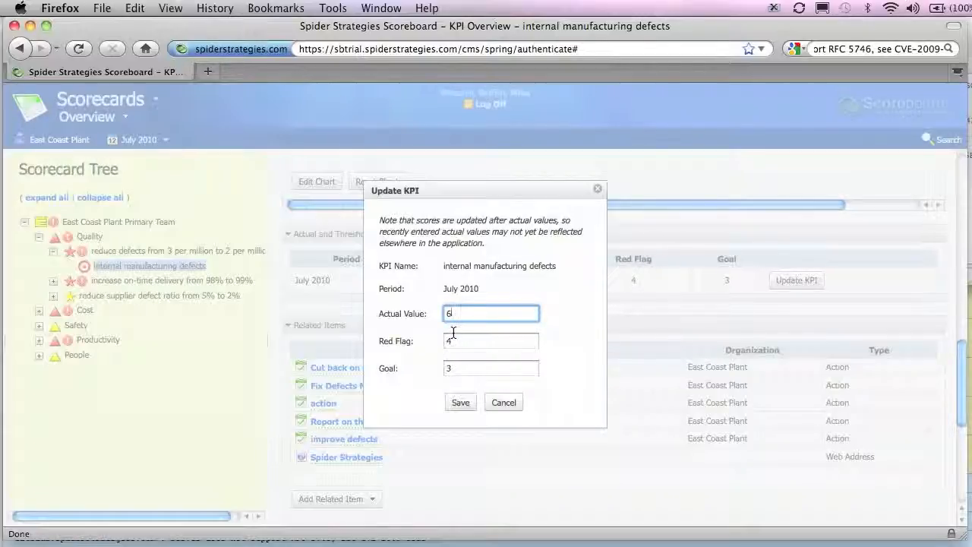
left_click(453, 402)
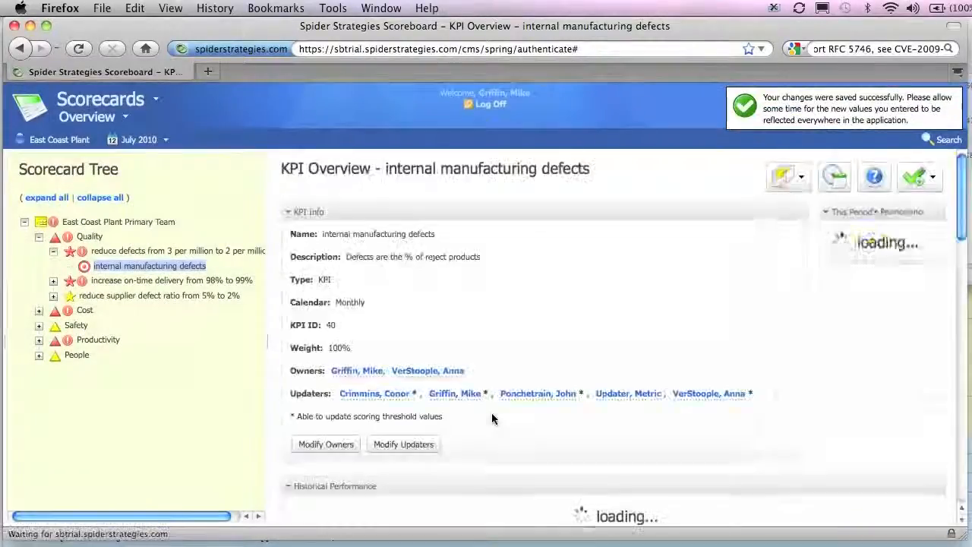
scroll(528, 356, "down", 15)
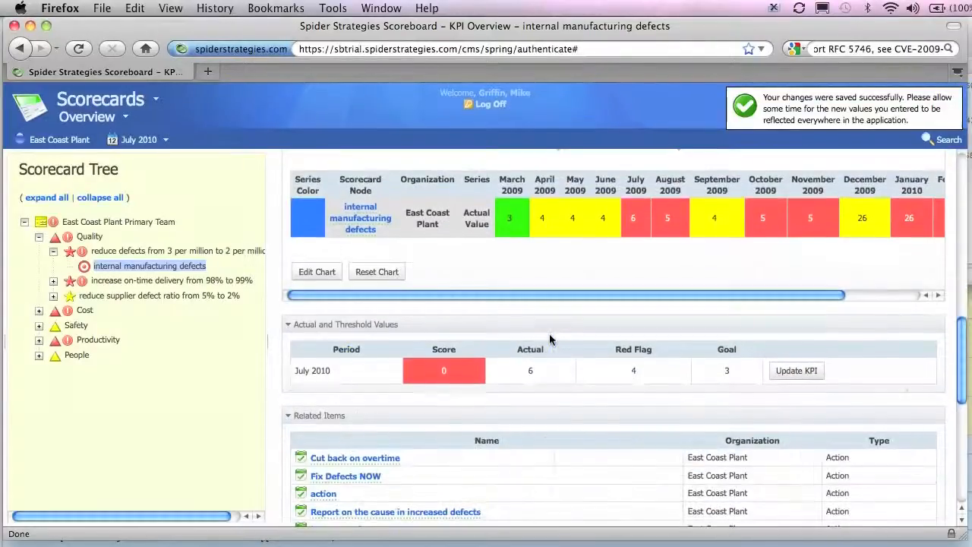
left_click(797, 371)
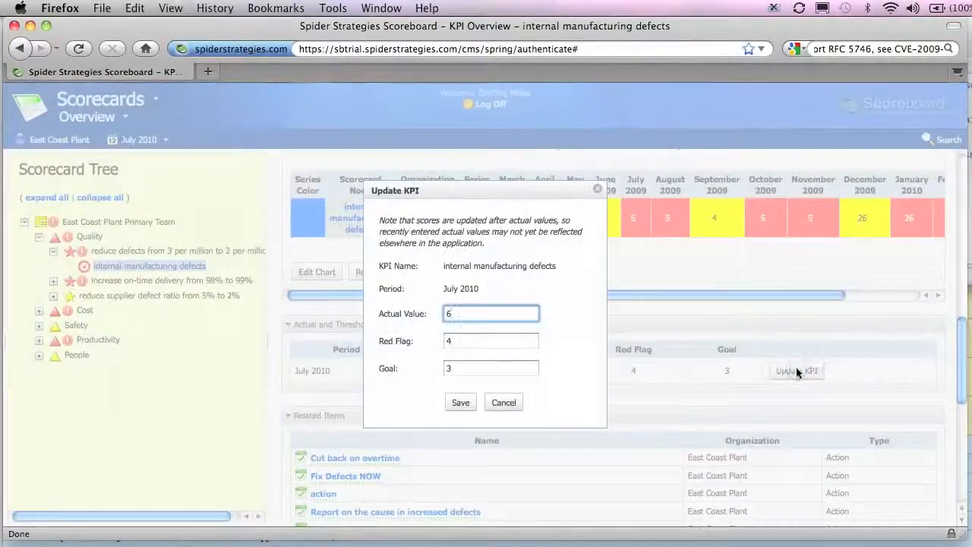
left_click(514, 404)
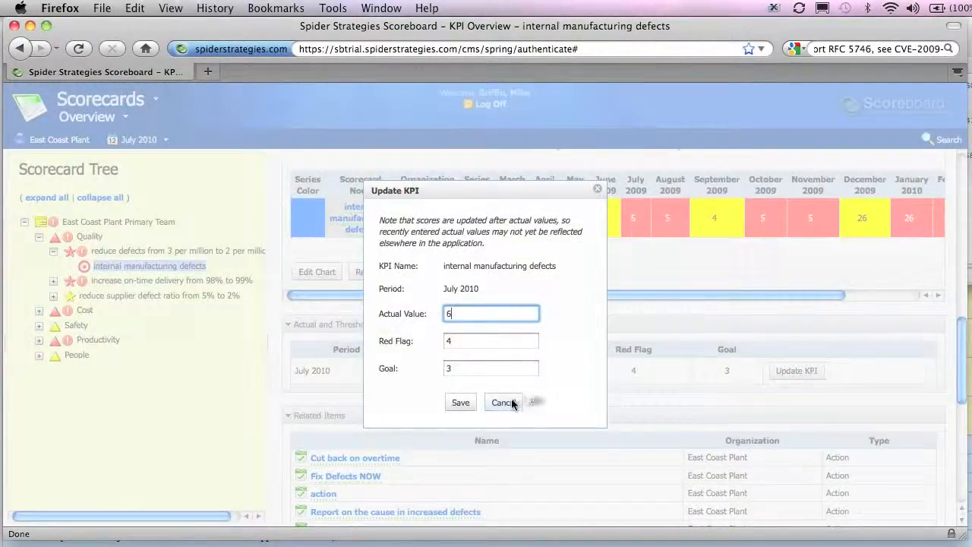
View the internal manufacturing defects KPI overview on the Yearly calendar for 2009
left_click(171, 143)
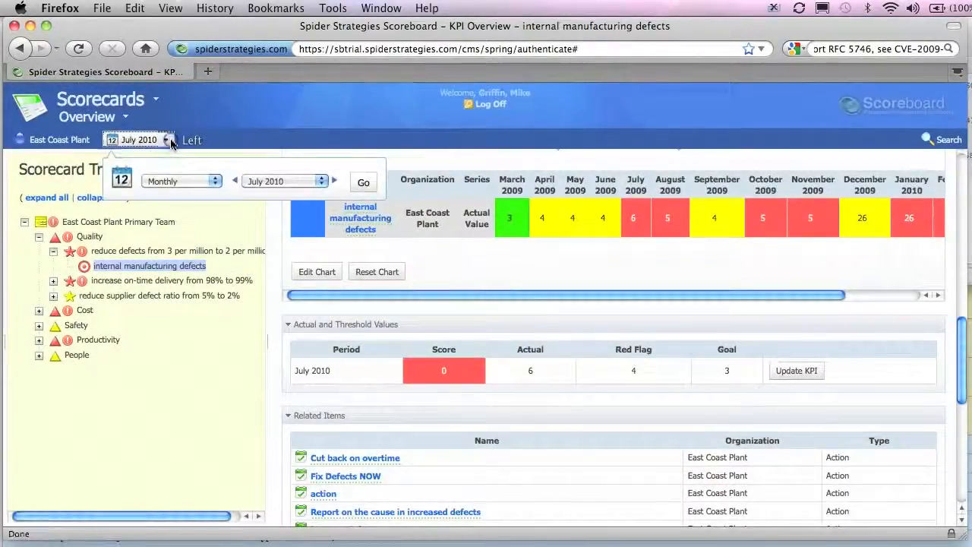
left_click(219, 185)
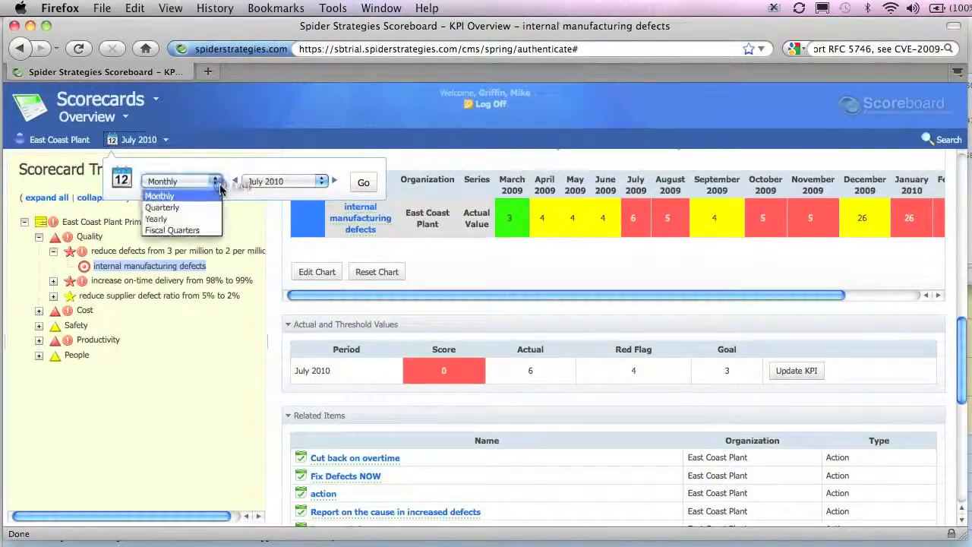
left_click(191, 218)
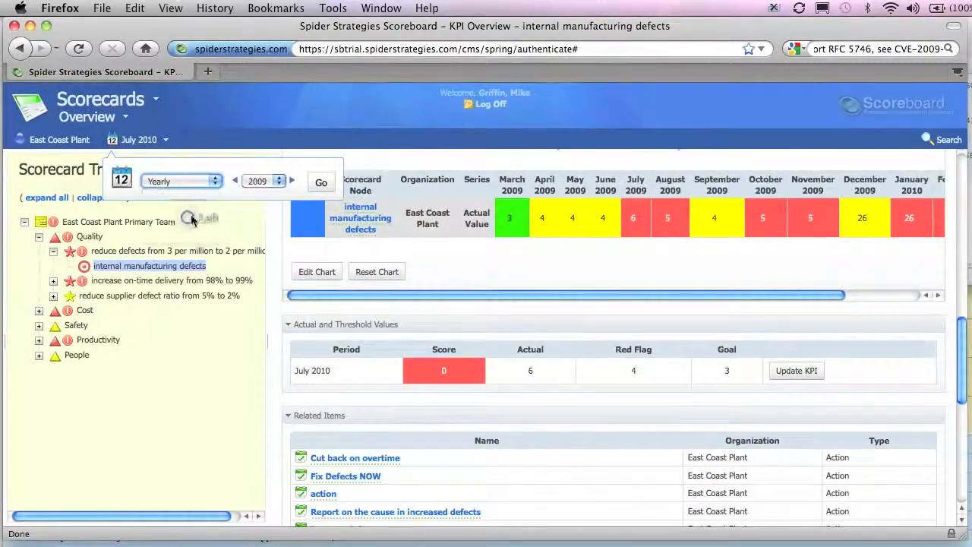
left_click(322, 181)
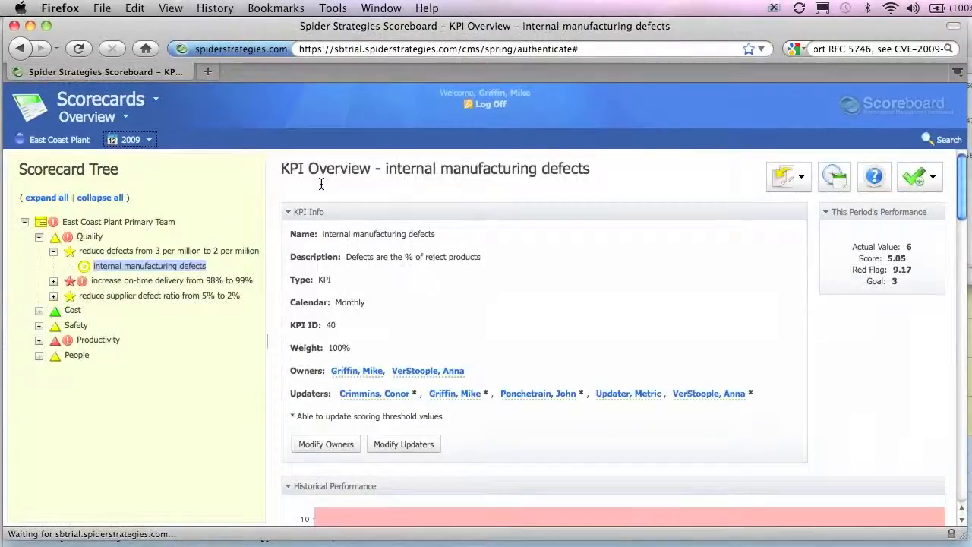
scroll(488, 282, "down", 5)
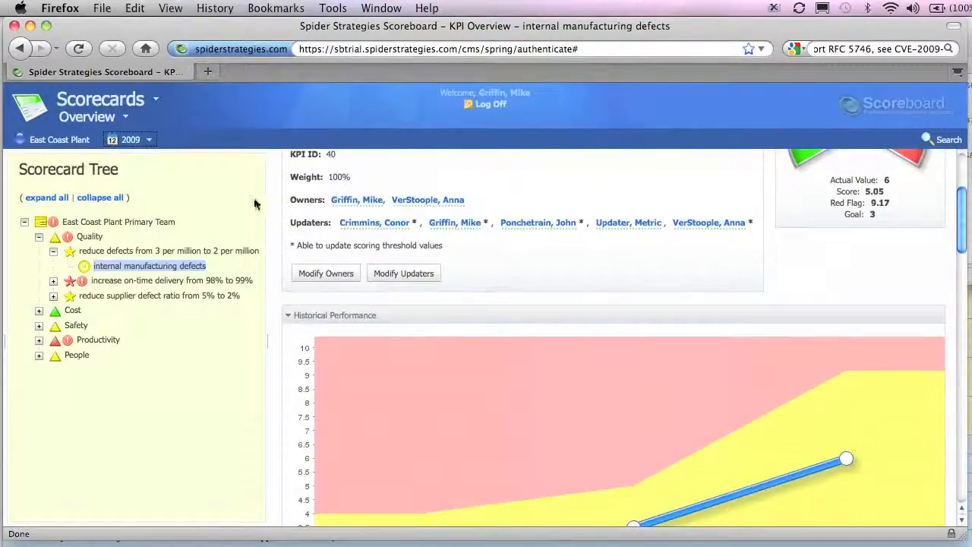
Change the KPI overview's year to 2010 and examine the historical performance and monthly actual and threshold values
left_click(150, 143)
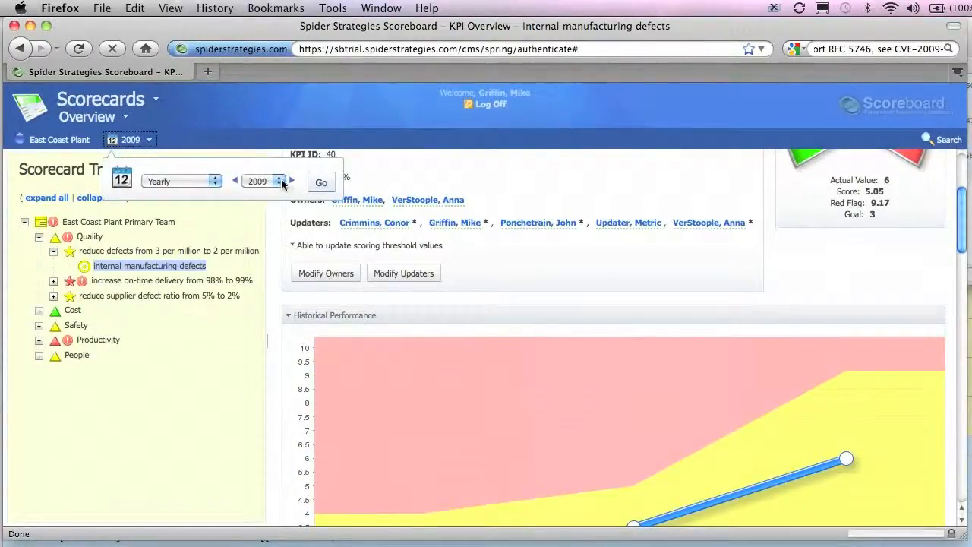
left_click(281, 182)
left_click(259, 230)
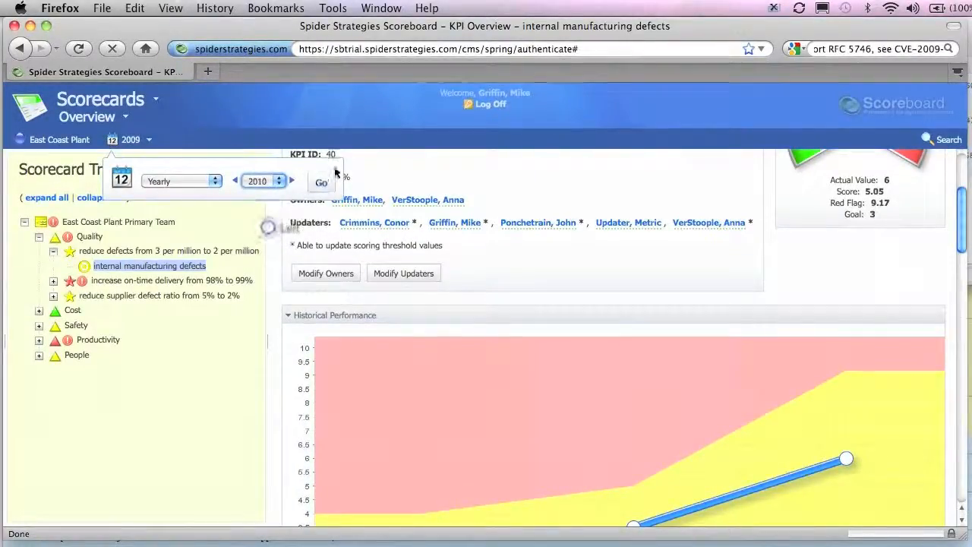
left_click(323, 183)
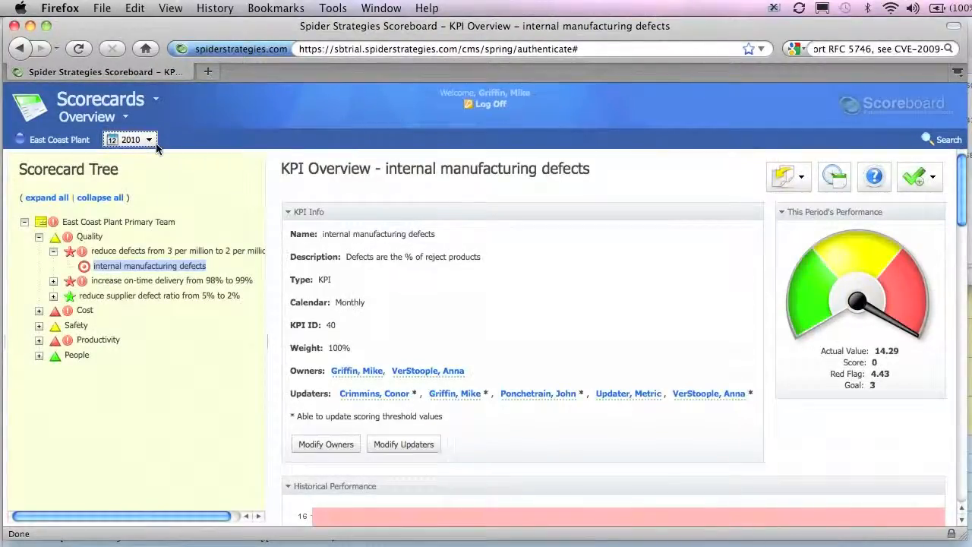
left_click(150, 139)
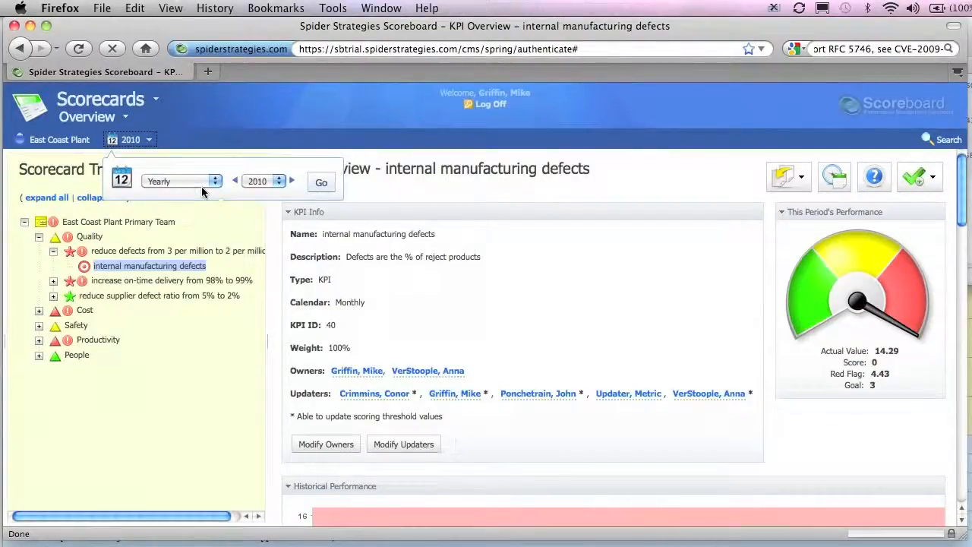
left_click(322, 184)
scroll(369, 199, "down", 10)
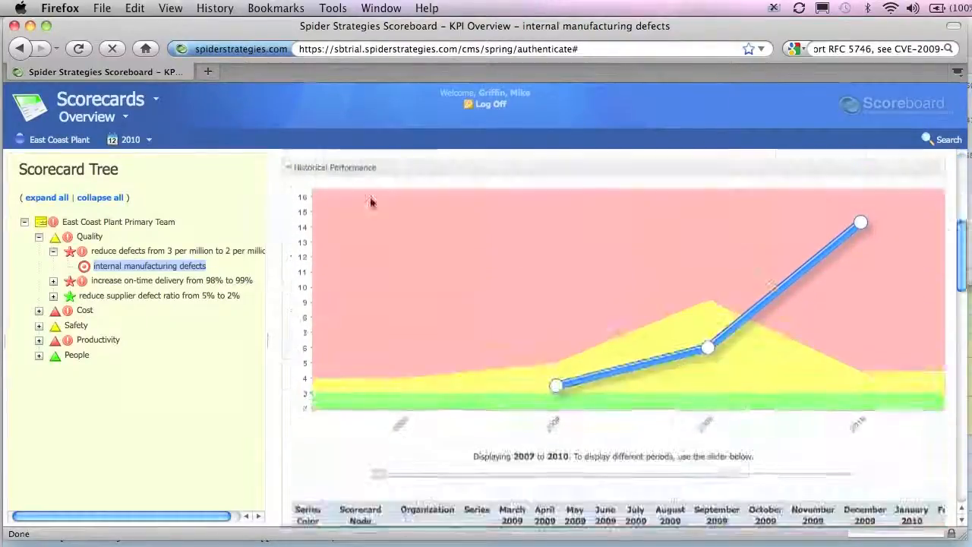
scroll(370, 199, "down", 12)
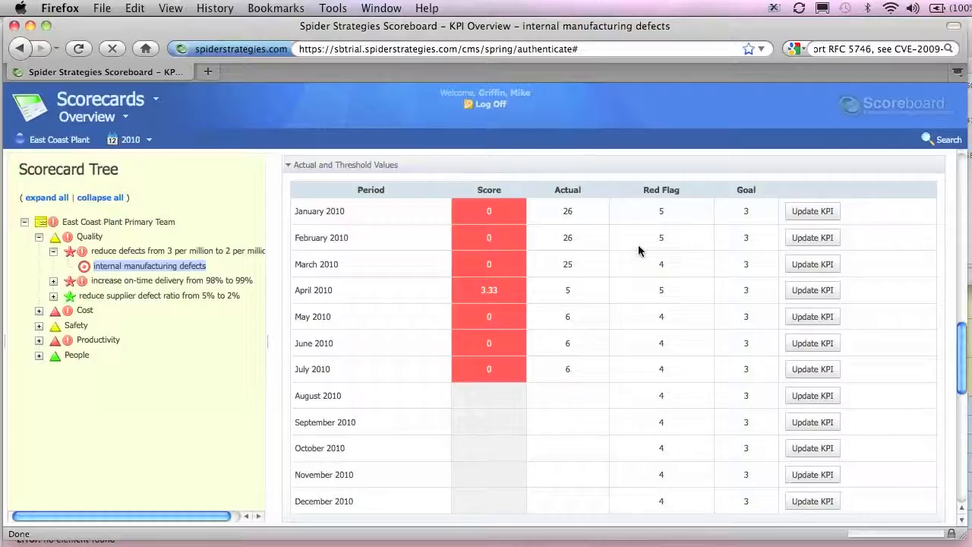
Switch the KPI overview to the Quarterly calendar for Quarter 2, 2010 and examine its actual and threshold values
left_click(153, 144)
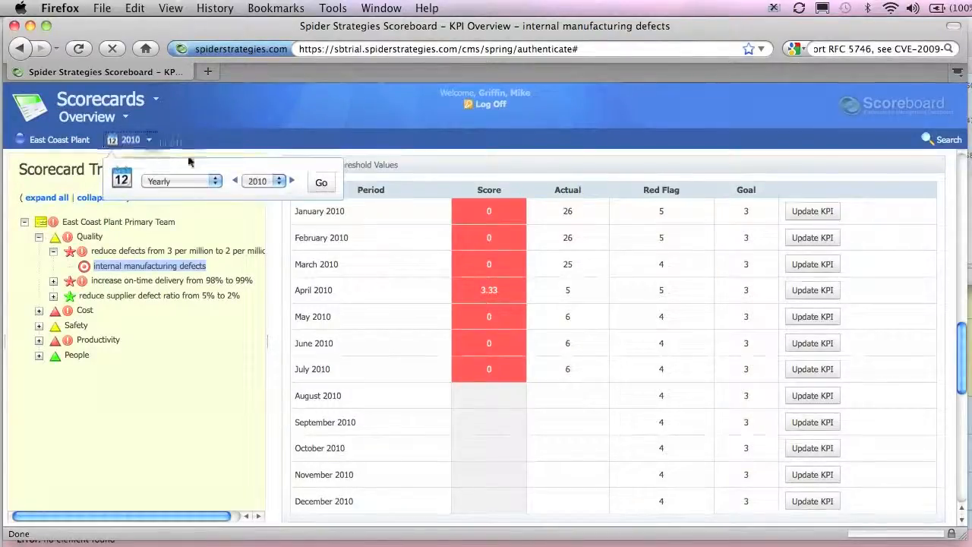
left_click(194, 181)
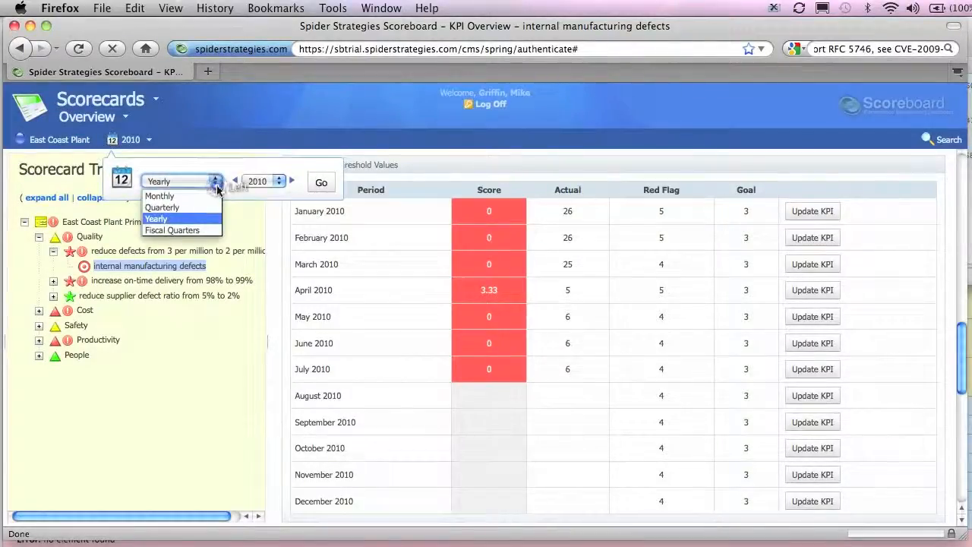
left_click(173, 207)
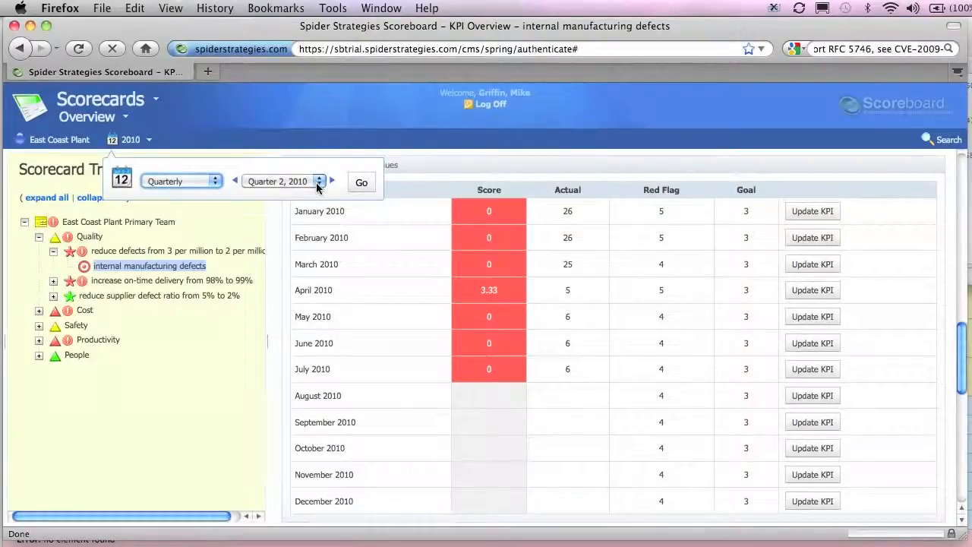
left_click(363, 184)
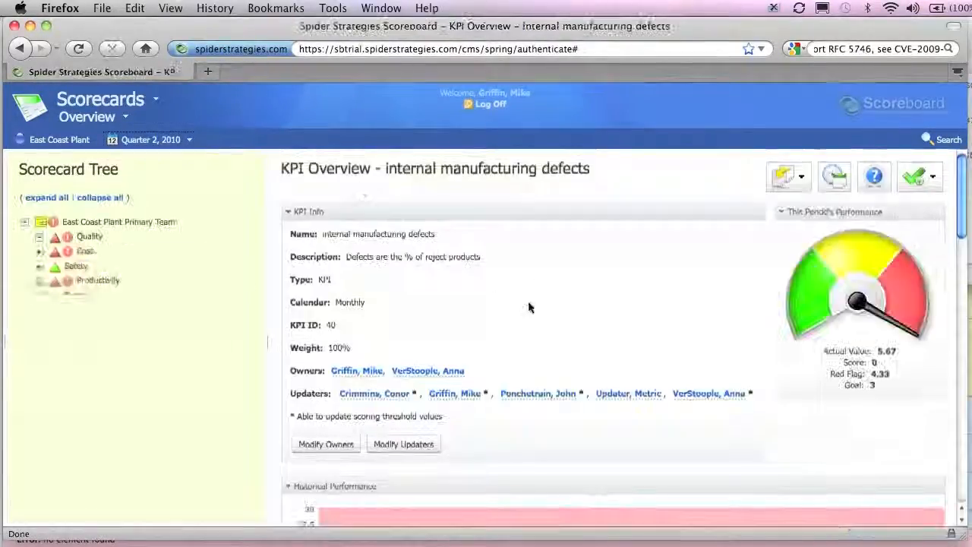
scroll(536, 303, "down", 5)
scroll(531, 308, "down", 5)
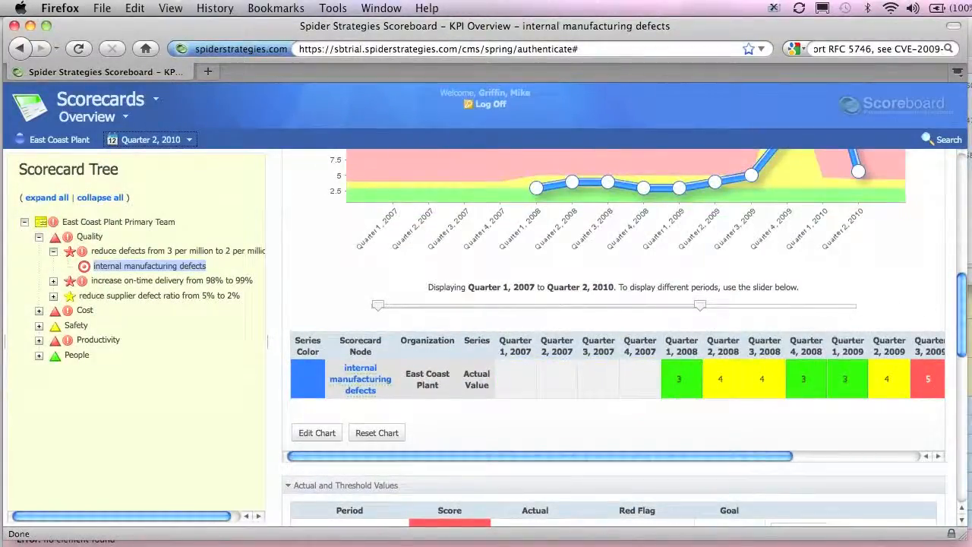
left_click_drag(961, 308, 963, 380)
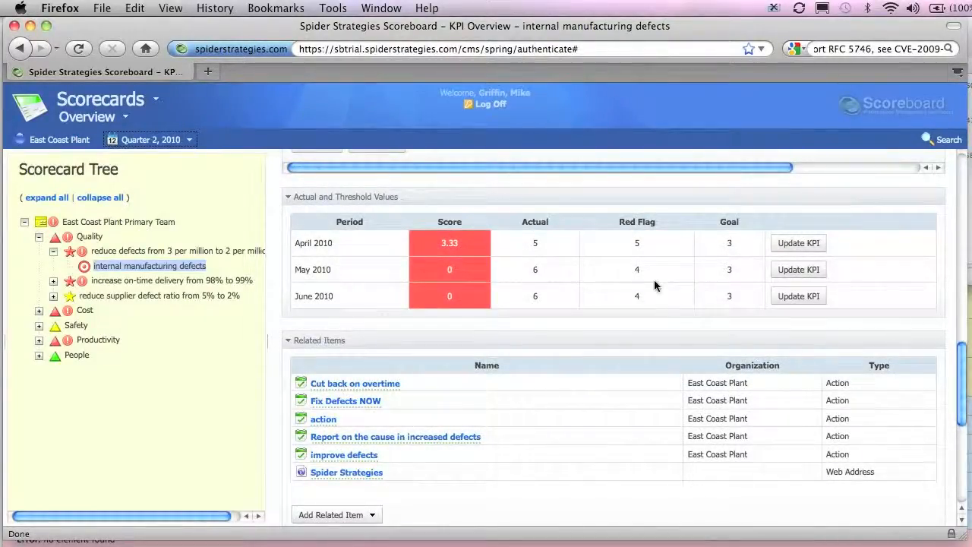
Open the Groups administration and examine the Bell South Team group's KPI update permissions, leaving them unchanged
left_click(100, 98)
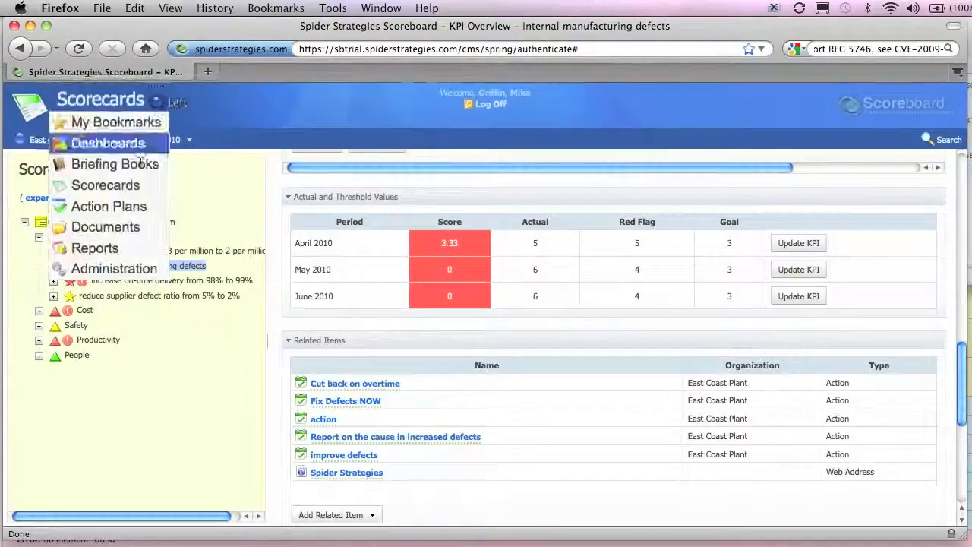
left_click(114, 269)
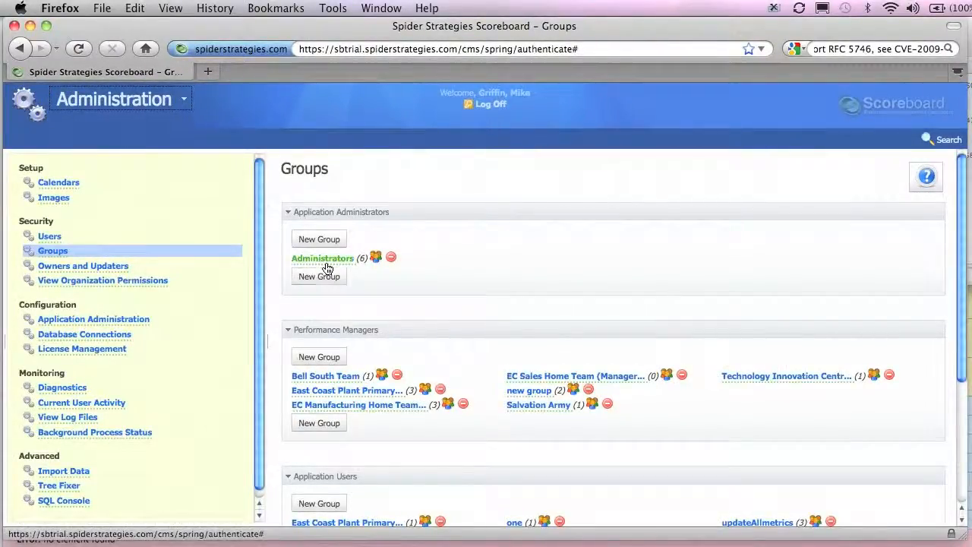
left_click(324, 380)
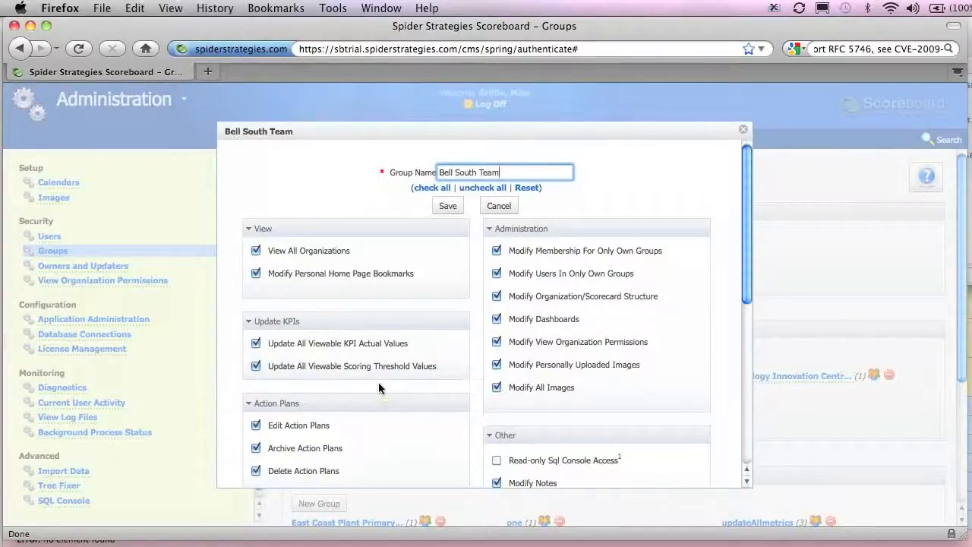
left_click(744, 130)
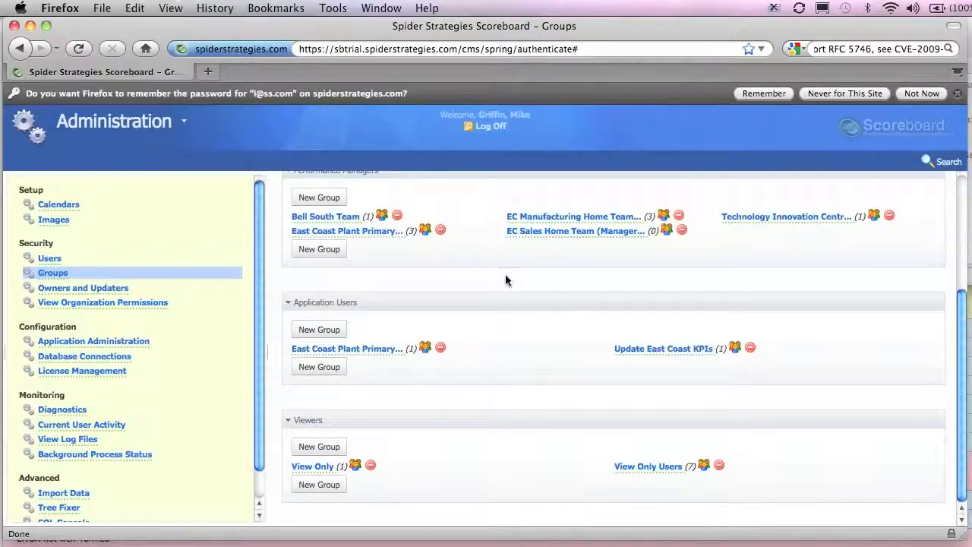
Examine the permissions of the Update East Coast KPIs group, close them without saving, and look over the group list
left_click(663, 351)
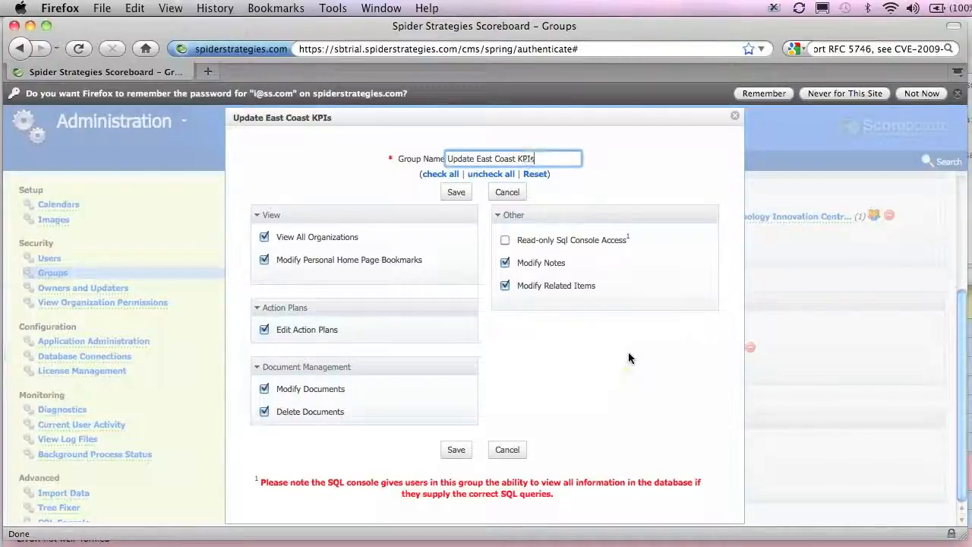
left_click(507, 449)
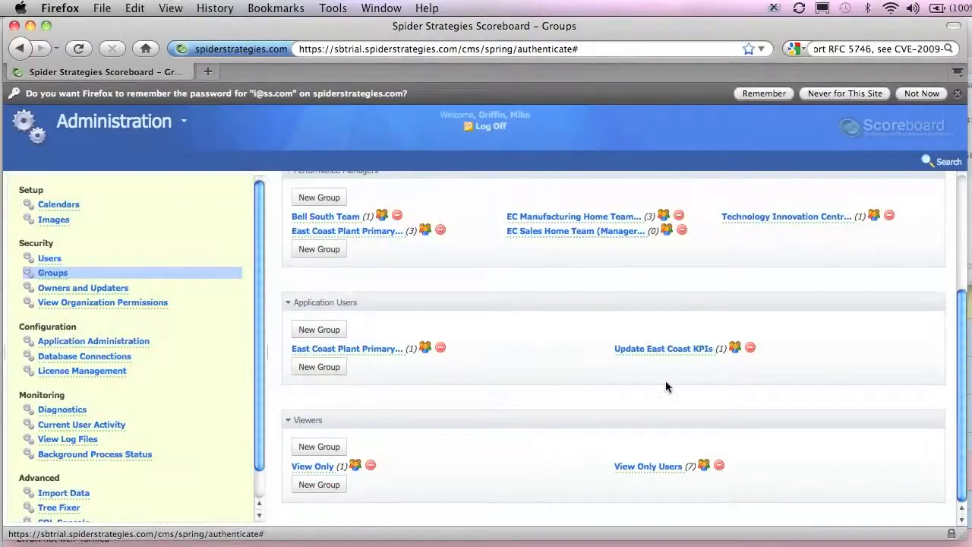
left_click(49, 259)
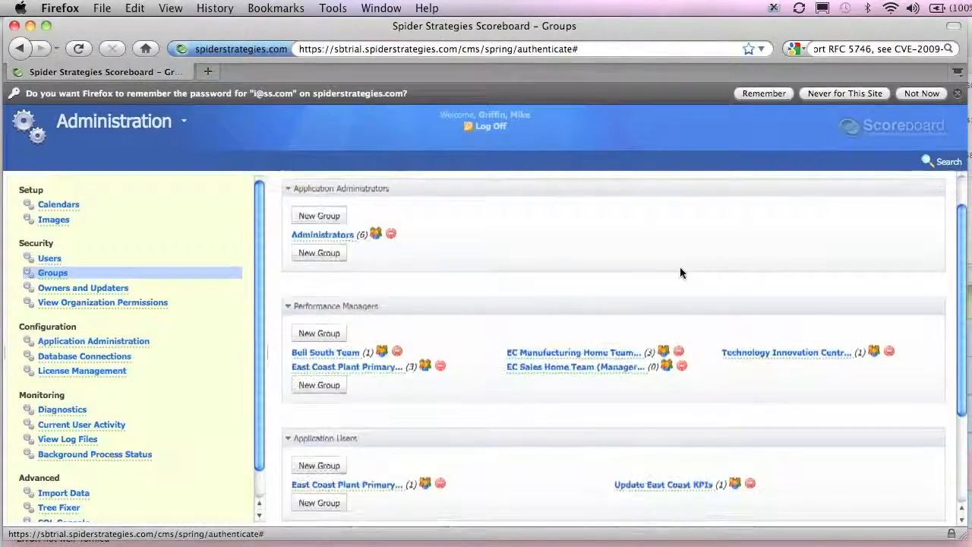
scroll(680, 272, "down", 2)
scroll(680, 272, "down", 3)
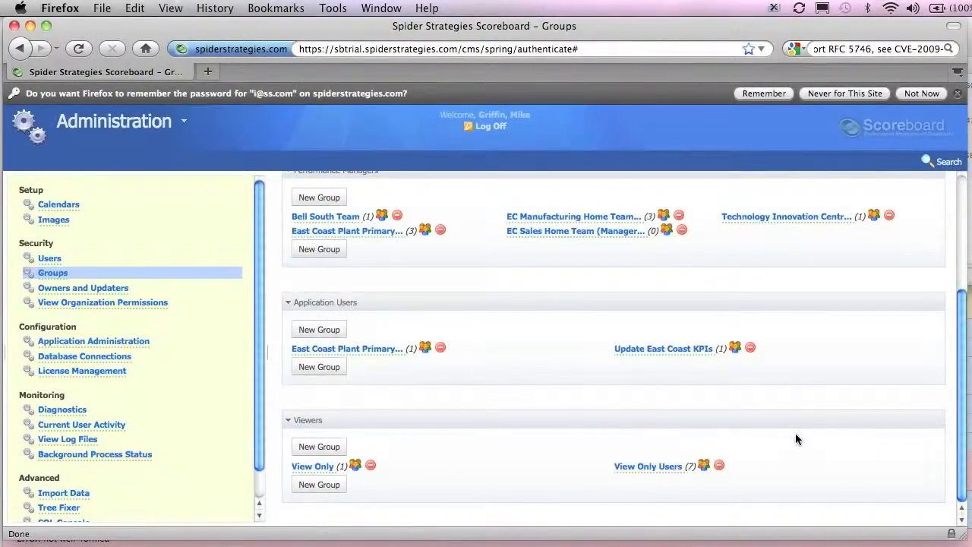
View the members of the Update East Coast KPIs group and the users available to add, without adding anyone
left_click(733, 348)
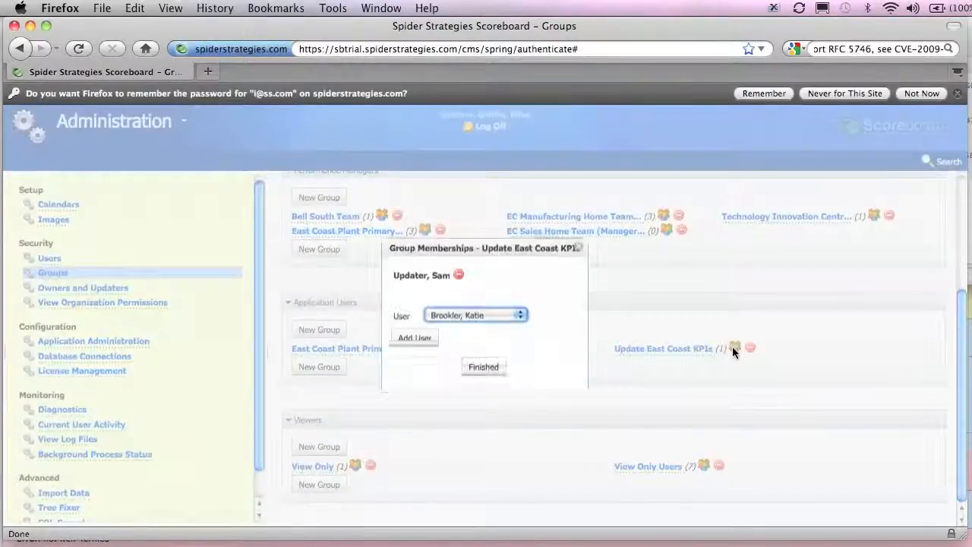
left_click(518, 317)
left_click_drag(527, 338, 525, 417)
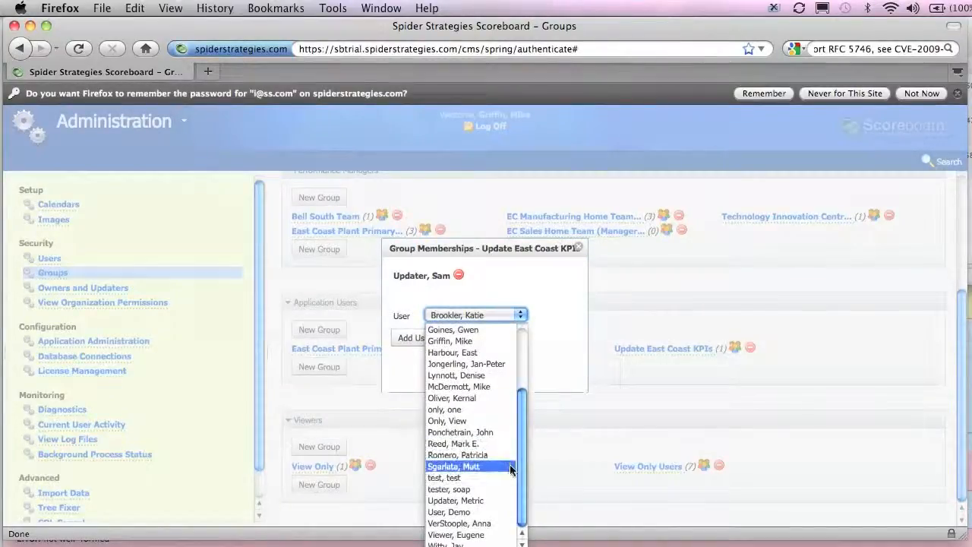
left_click(545, 436)
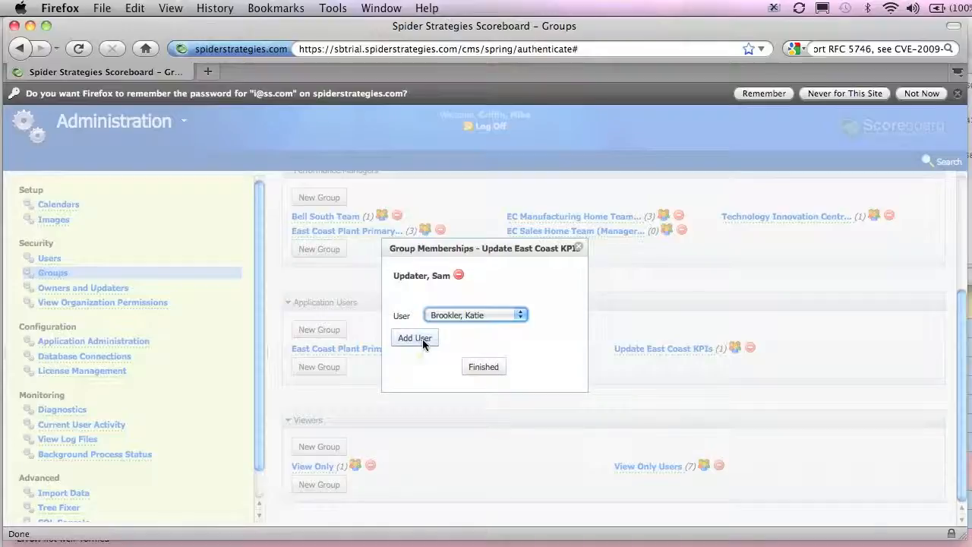
left_click(579, 247)
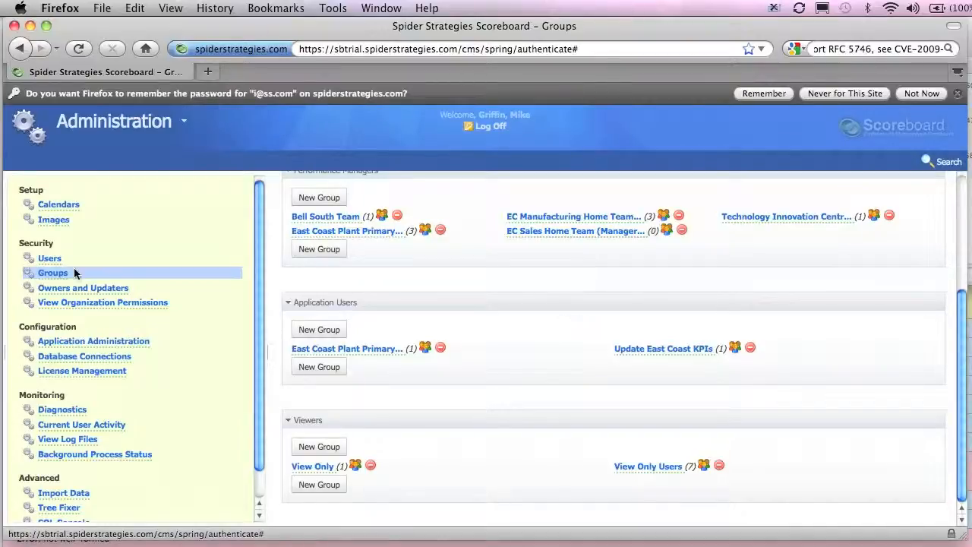
Open the owner and updater assignments for East Coast Plant and select the Updater role and the KPI-updating user
left_click(104, 289)
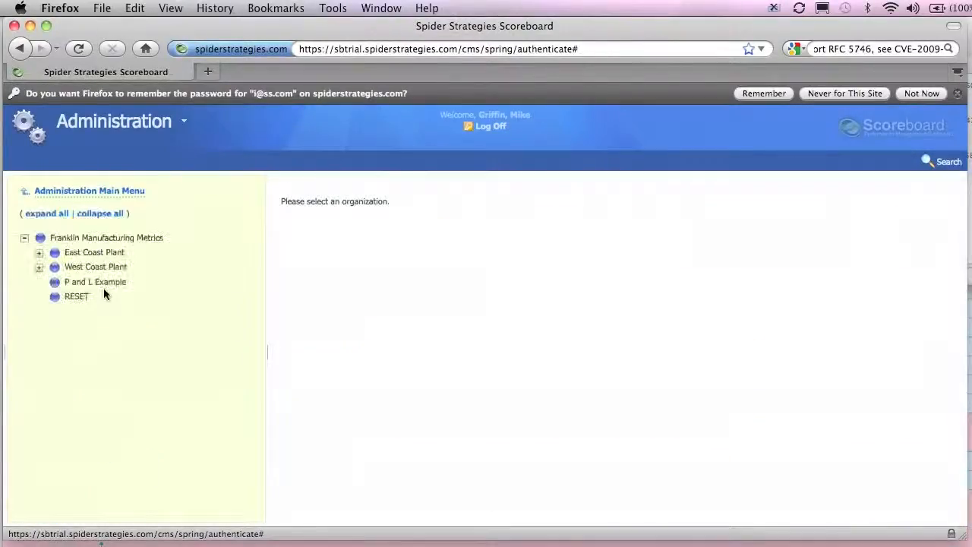
left_click(105, 253)
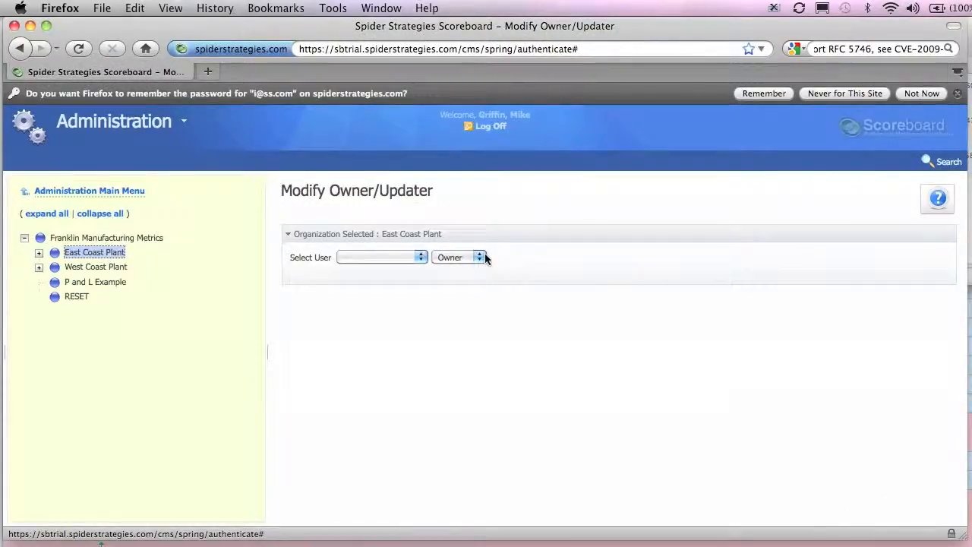
left_click(480, 258)
left_click(468, 280)
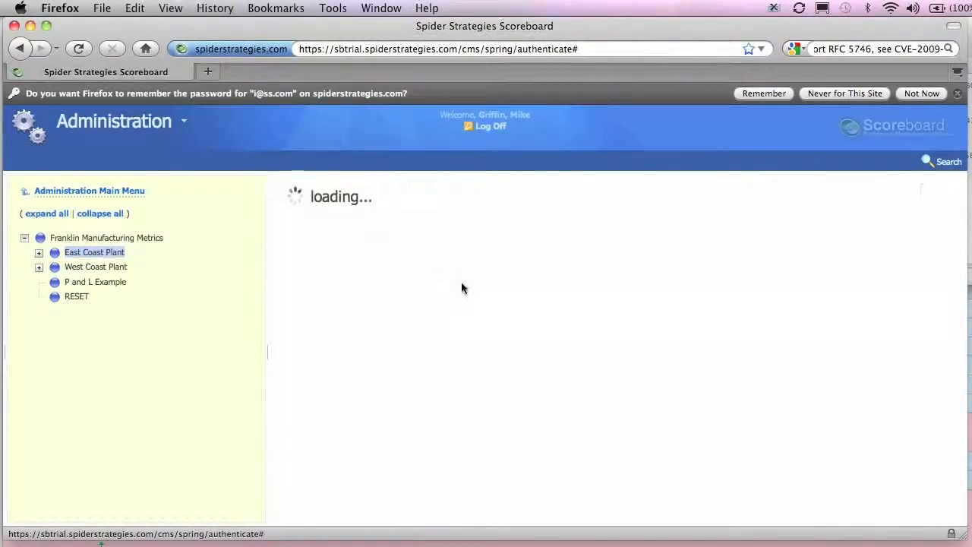
left_click(421, 258)
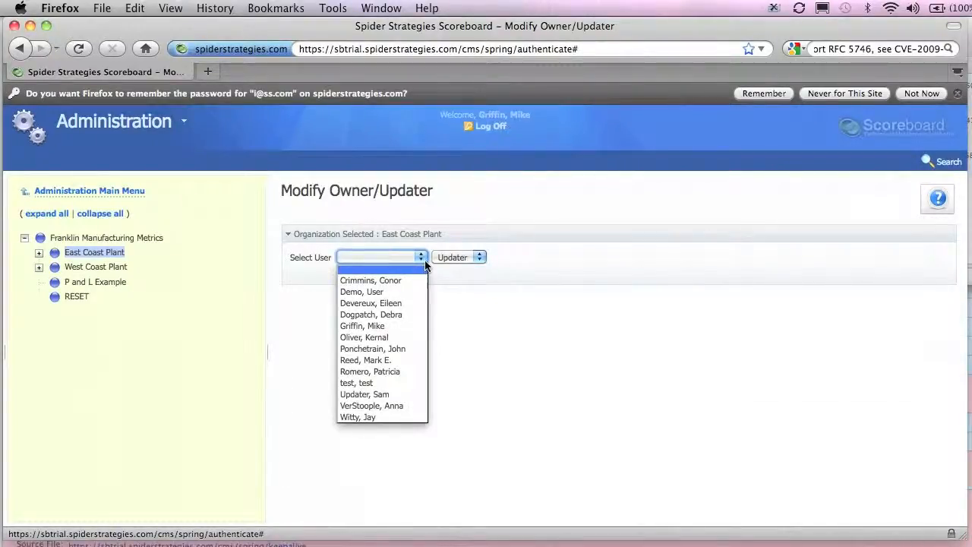
left_click(379, 395)
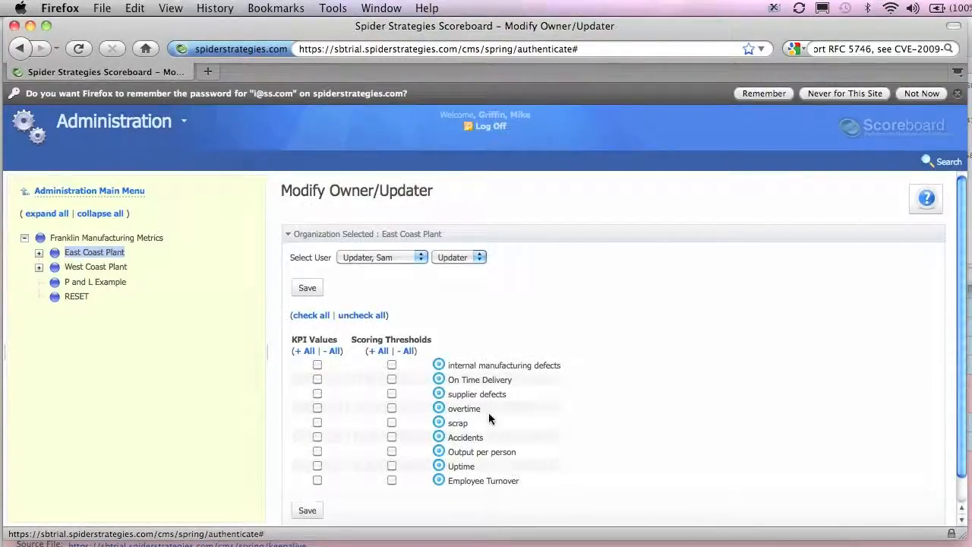
Enable KPI Values access individually for every East Coast Plant KPI, from internal manufacturing defects through Employee Turnover
left_click(317, 365)
left_click(317, 379)
left_click(318, 394)
left_click(318, 408)
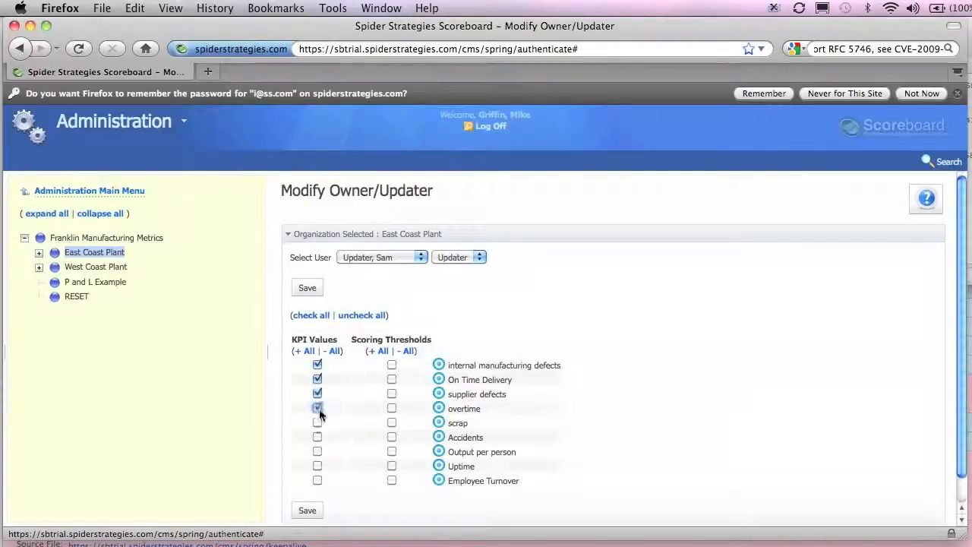
left_click(317, 422)
left_click(317, 438)
left_click(317, 451)
left_click(317, 466)
left_click(318, 479)
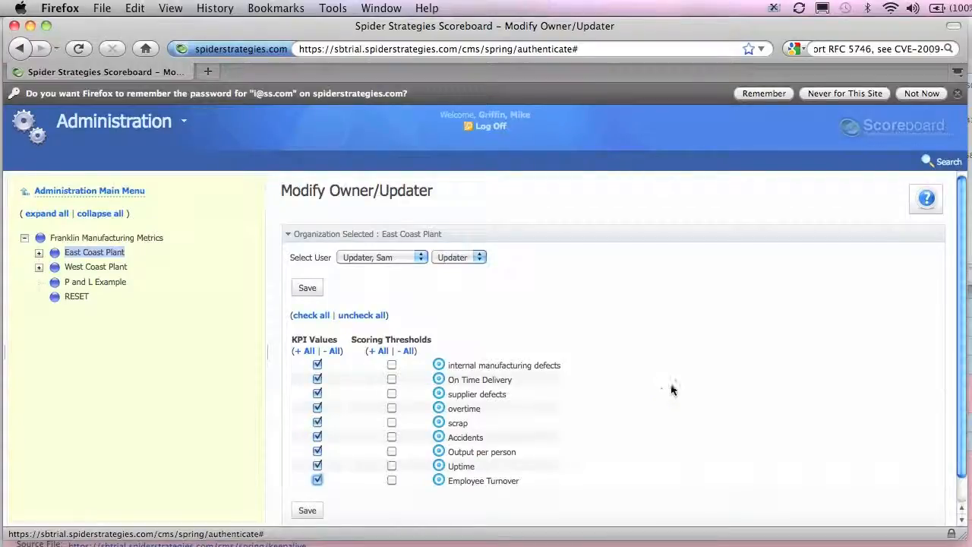
Clear and re-enable KPI Values access for all KPIs in bulk, and save the user's updater assignments
left_click(334, 351)
left_click(306, 353)
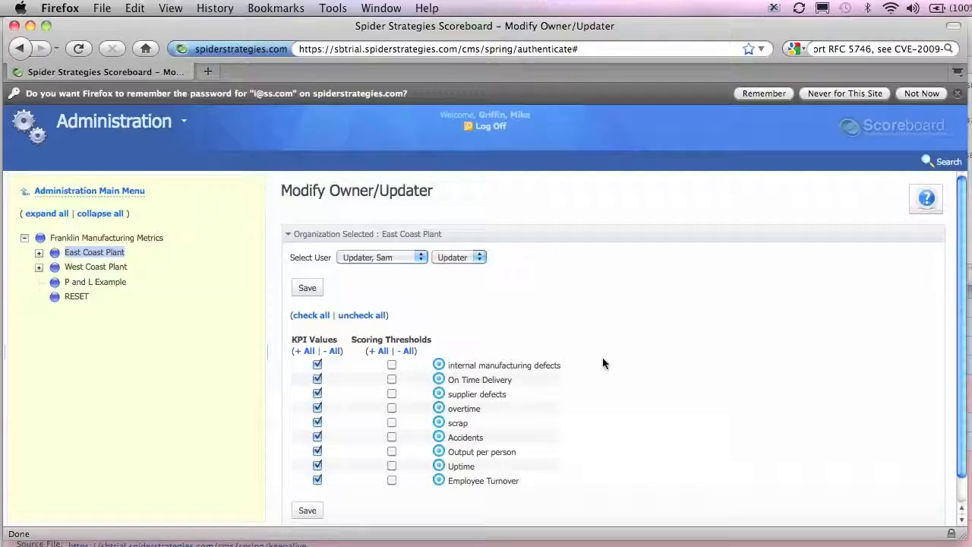
left_click(302, 515)
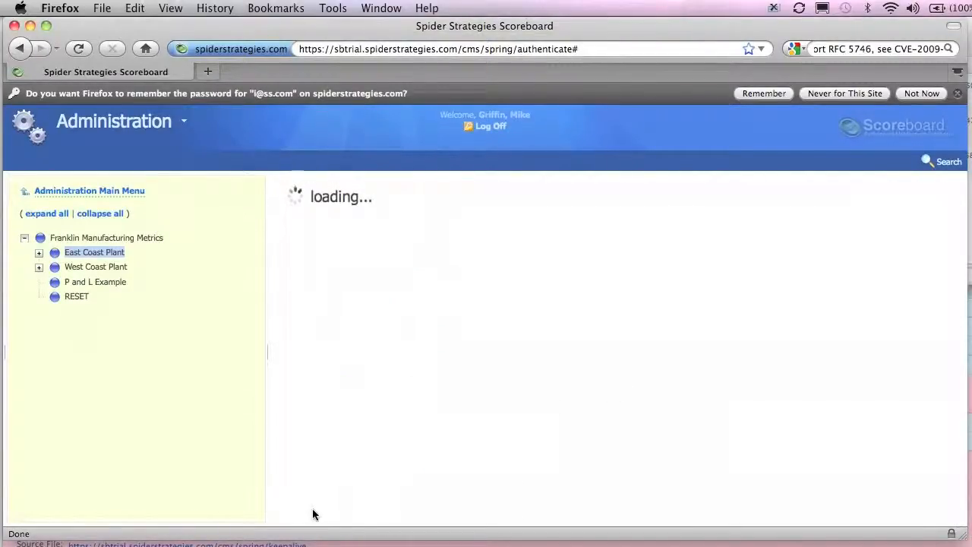
Log off and log in as the assigned updater, entering the account's username and password
left_click(490, 128)
left_click(470, 332)
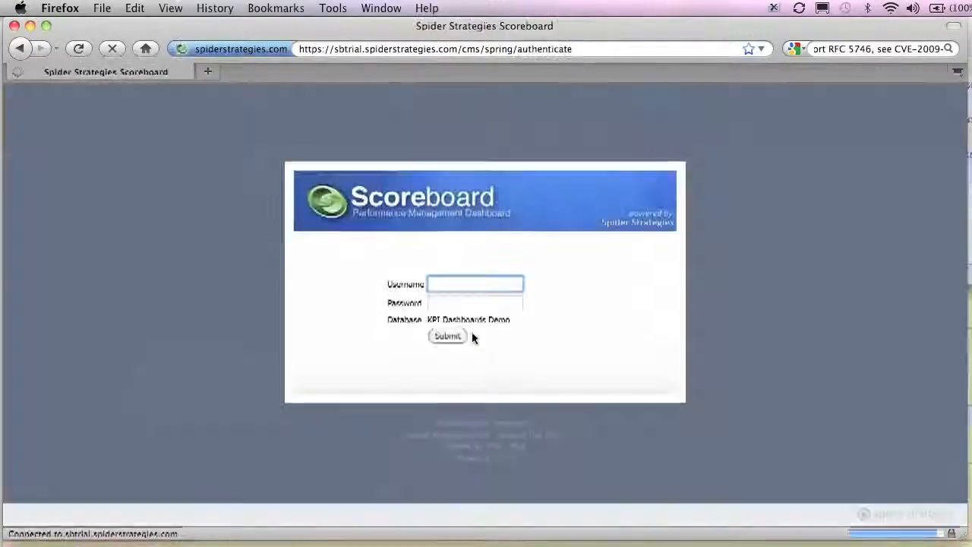
type("sam")
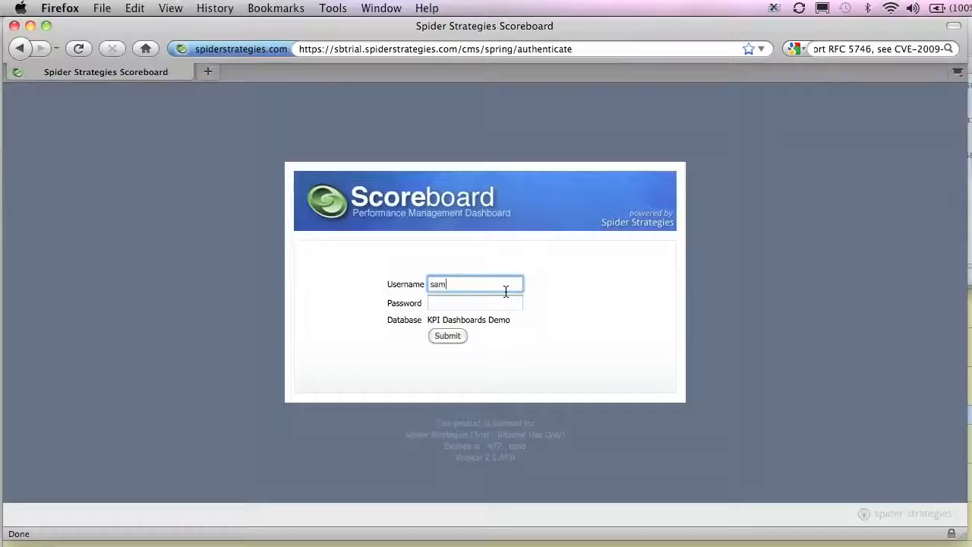
key("Tab")
type("••")
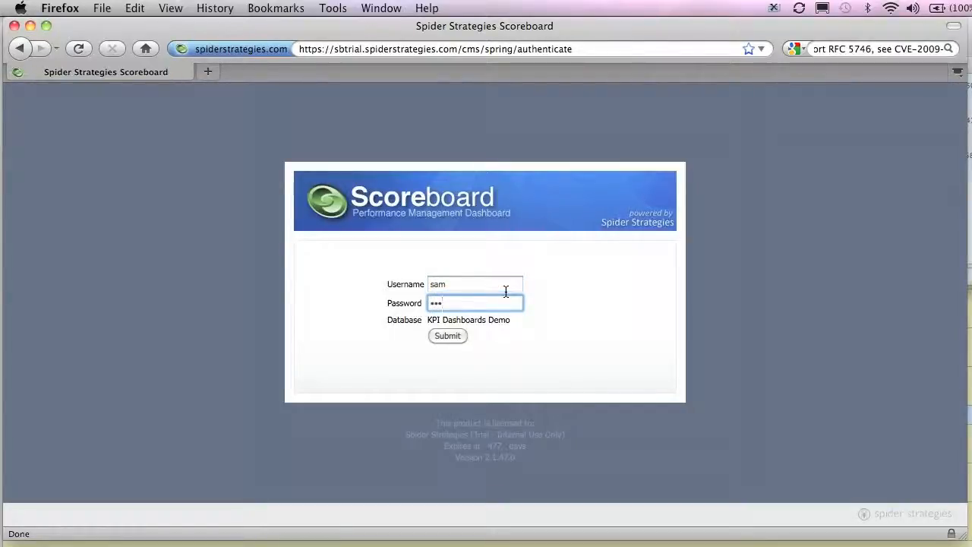
key("Return")
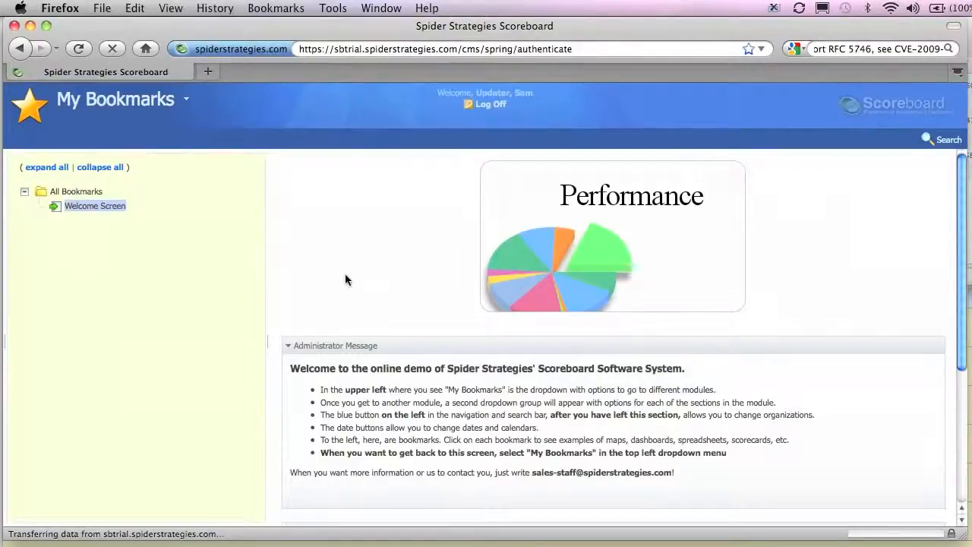
Open Update My KPIs from the Welcome Screen and review the assigned East Coast Plant KPIs for July 2010
scroll(363, 208, "down", 5)
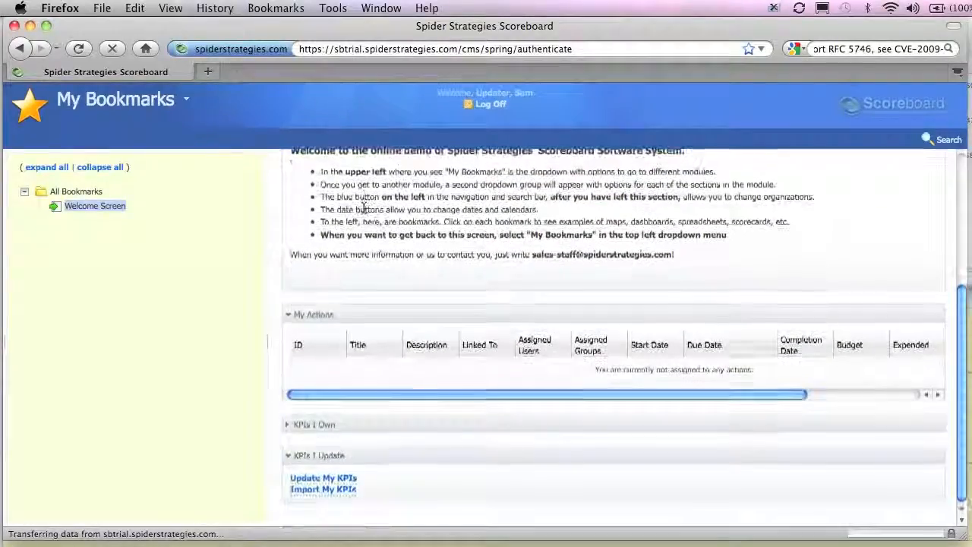
left_click(337, 478)
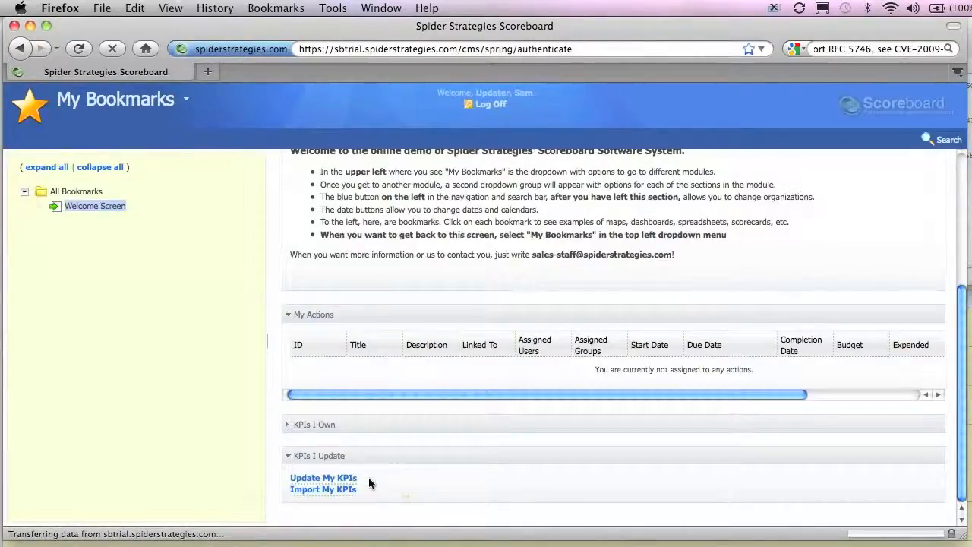
left_click(319, 481)
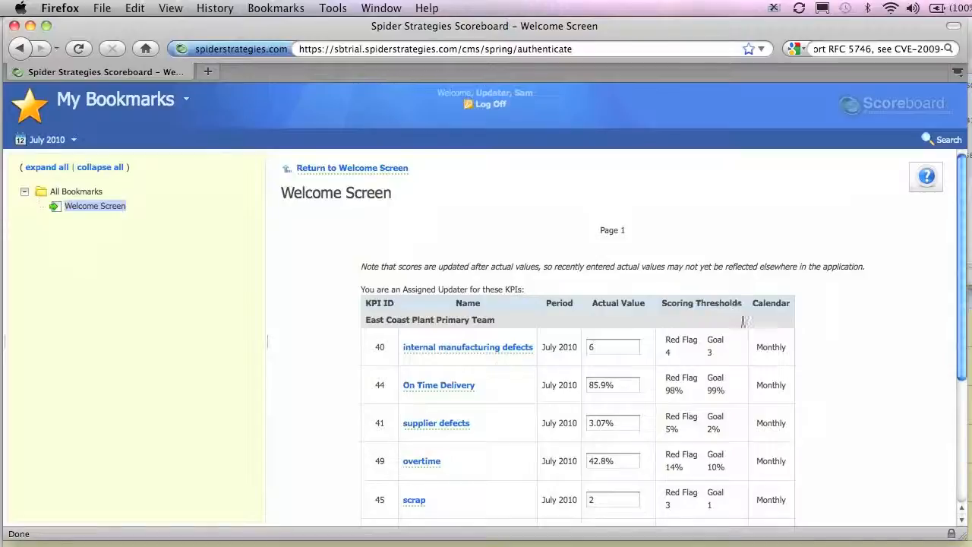
scroll(863, 300, "down", 3)
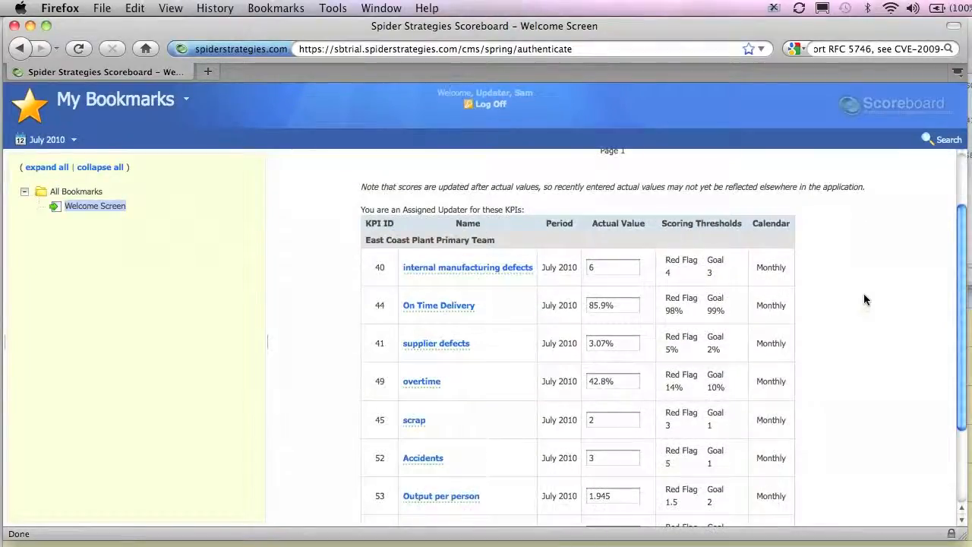
scroll(864, 300, "down", 3)
scroll(862, 293, "up", 5)
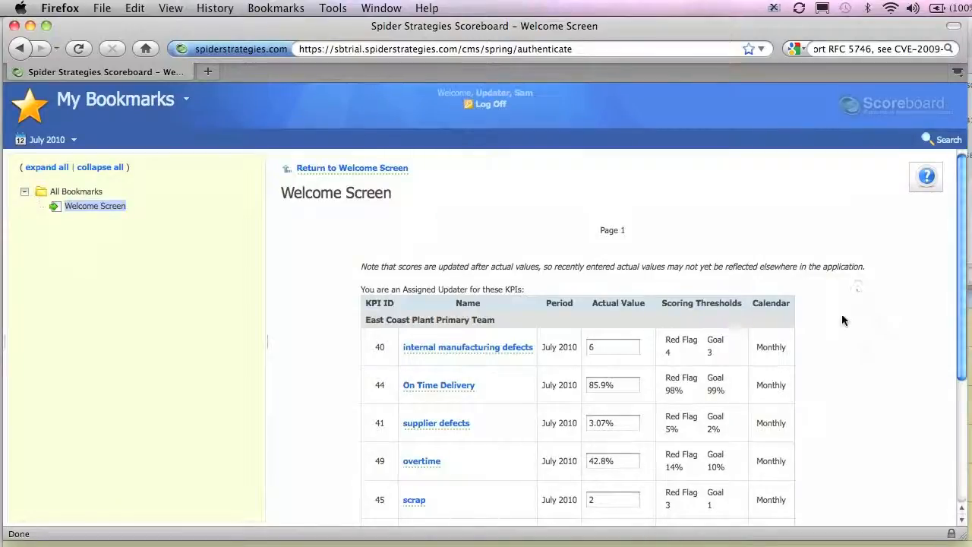
Set the July 2010 actual value of internal manufacturing defects to 3 and submit the KPI updates
double_click(610, 351)
type("3")
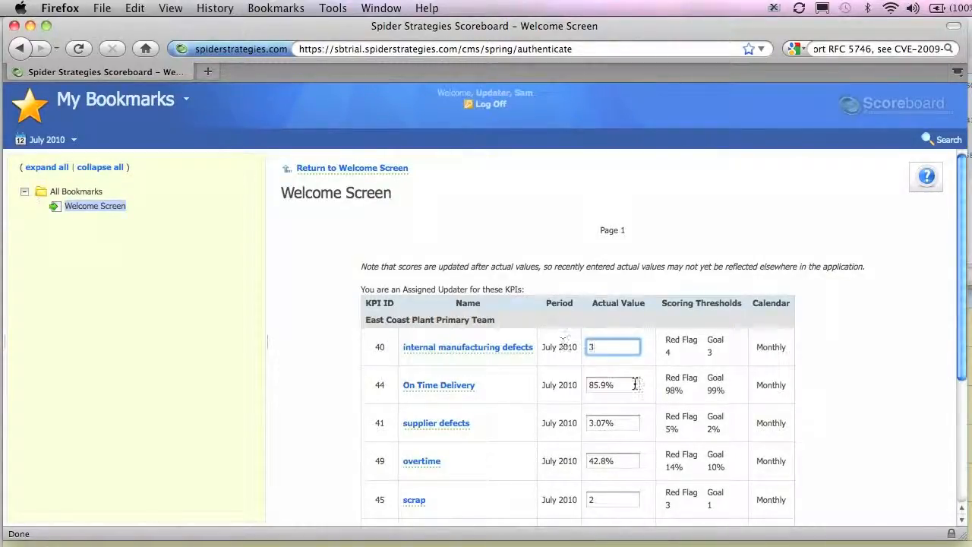
scroll(914, 325, "down", 1)
scroll(913, 325, "down", 5)
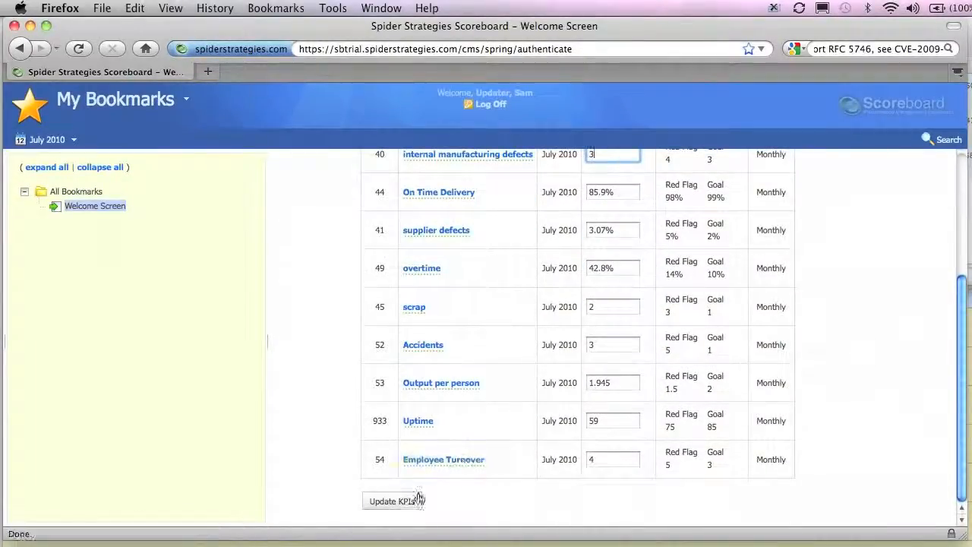
left_click(393, 500)
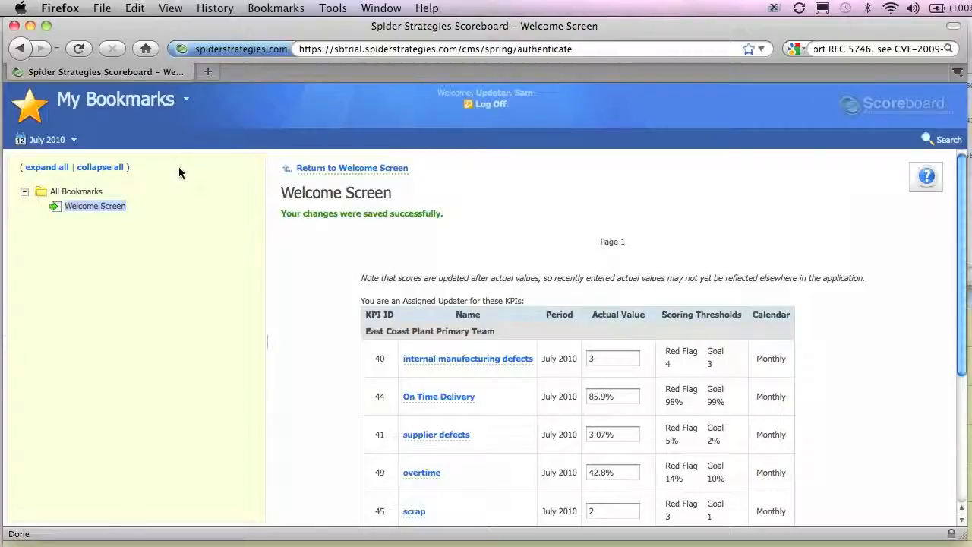
Switch the calendar period to Yearly 2010 and review the month-by-month actual values of the assigned East Coast Plant KPIs
left_click(73, 141)
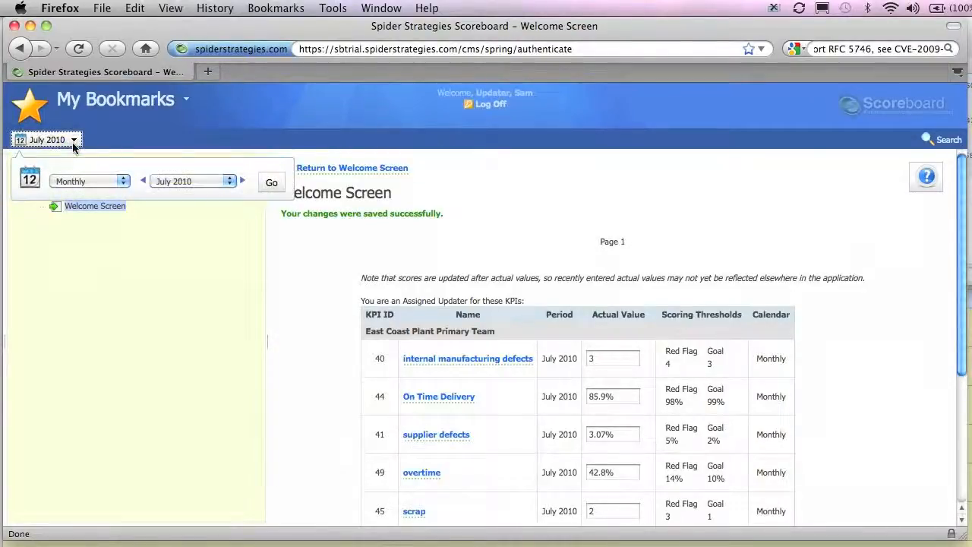
left_click(124, 185)
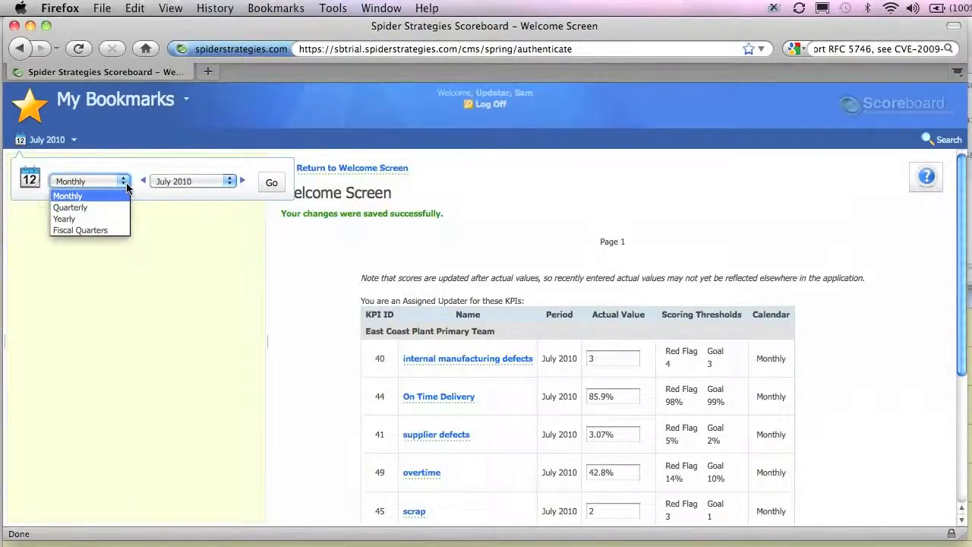
left_click(76, 219)
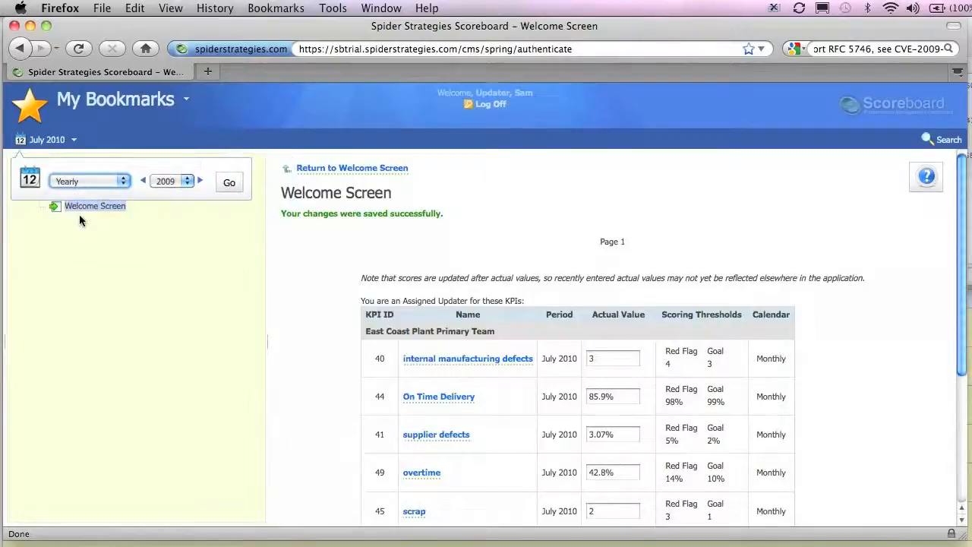
left_click(167, 182)
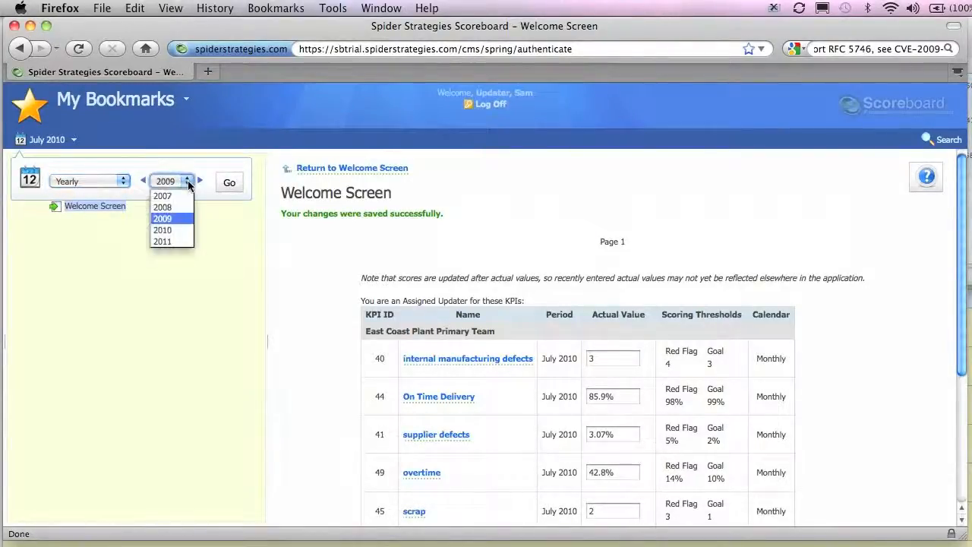
left_click(170, 229)
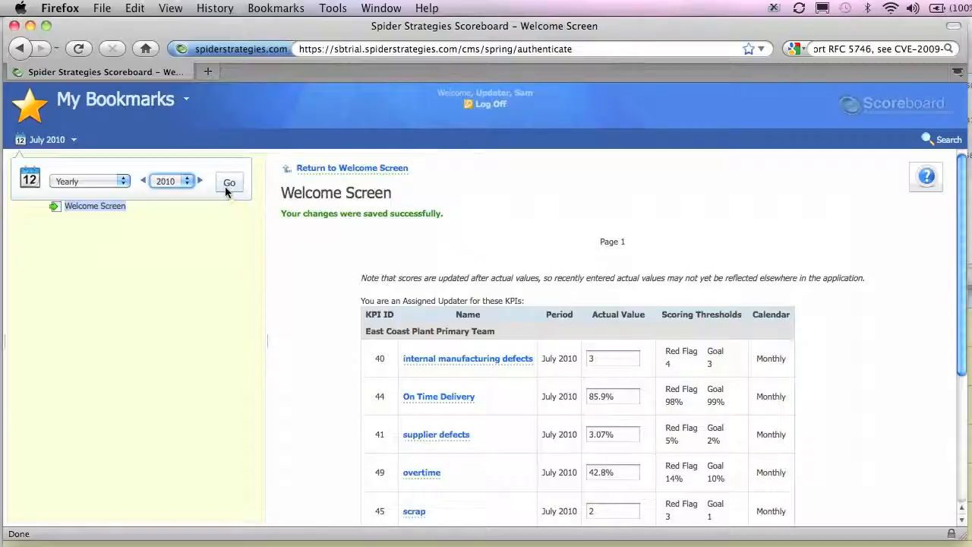
left_click(226, 188)
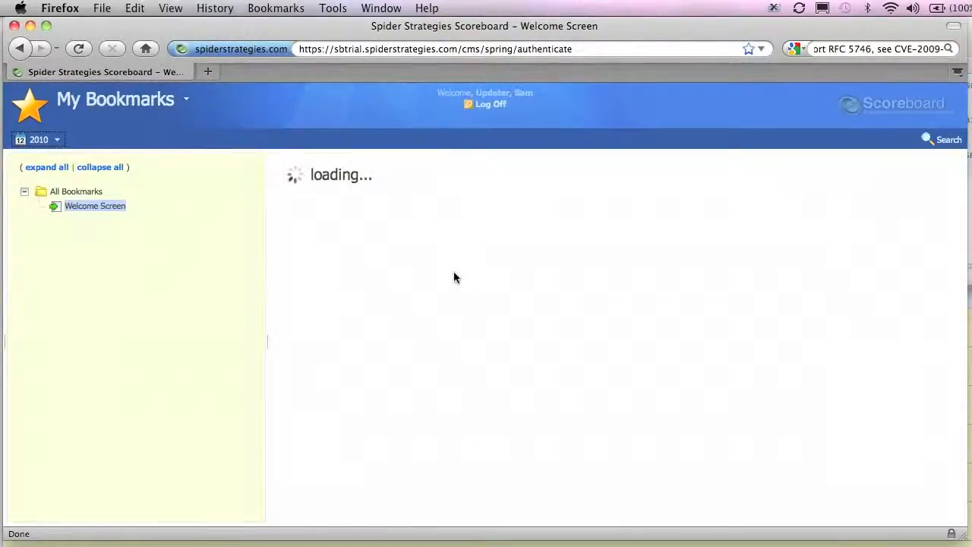
scroll(909, 212, "down", 3)
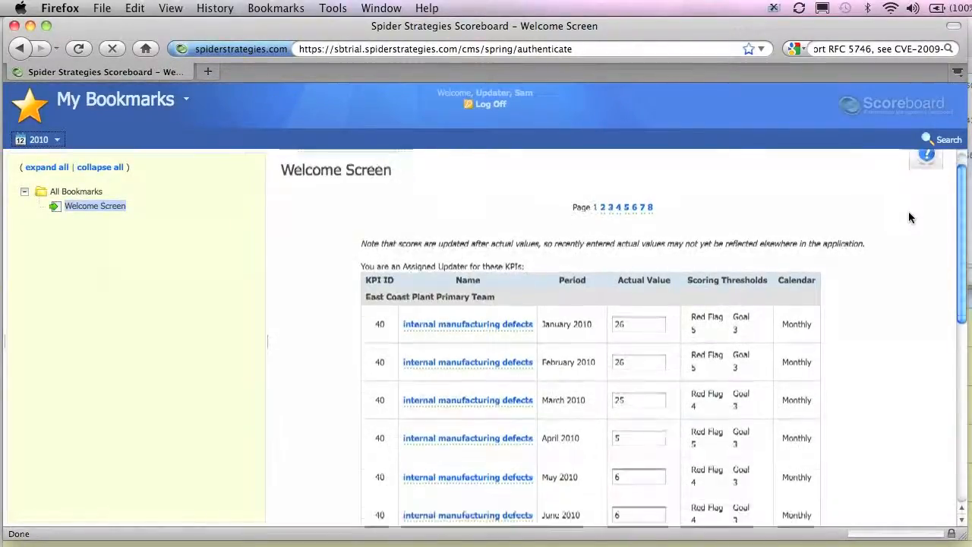
scroll(653, 281, "down", 2)
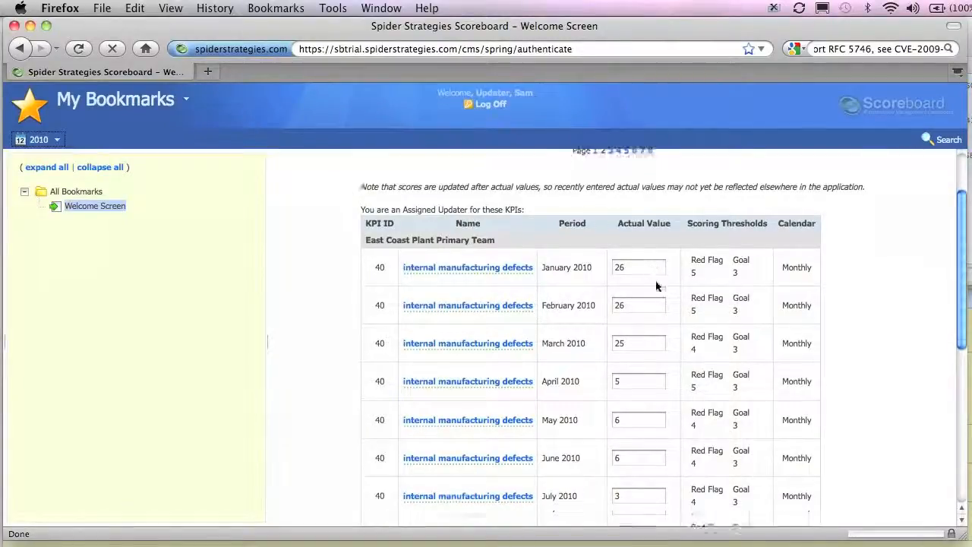
scroll(657, 284, "down", 6)
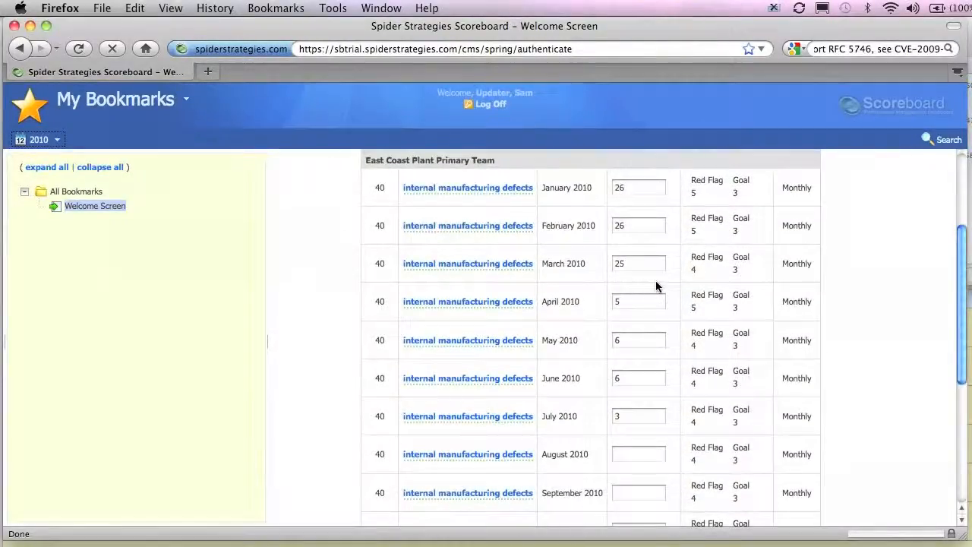
scroll(656, 284, "down", 2)
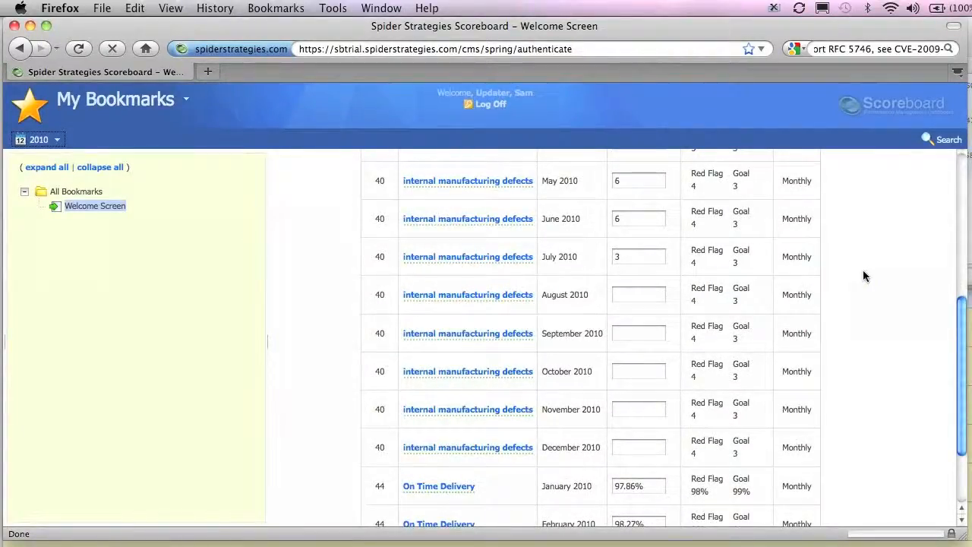
scroll(863, 270, "up", 10)
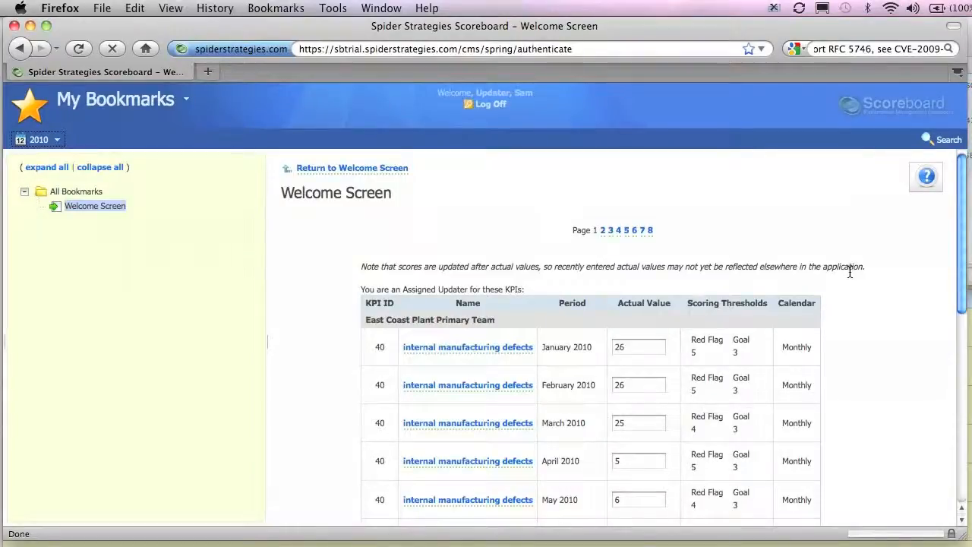